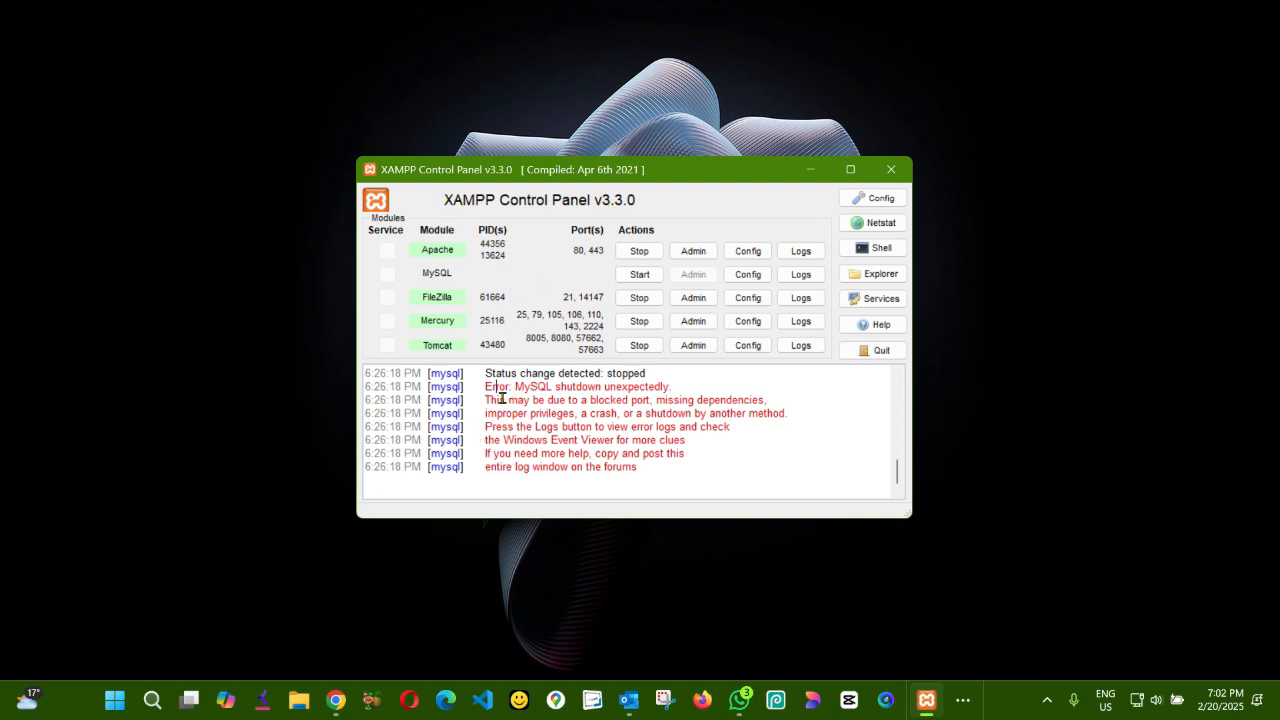
- Review the XAMPP log messages about the MySQL start attempt and highlight the unexpected shutdown error line
scroll(500, 397, up, 2)
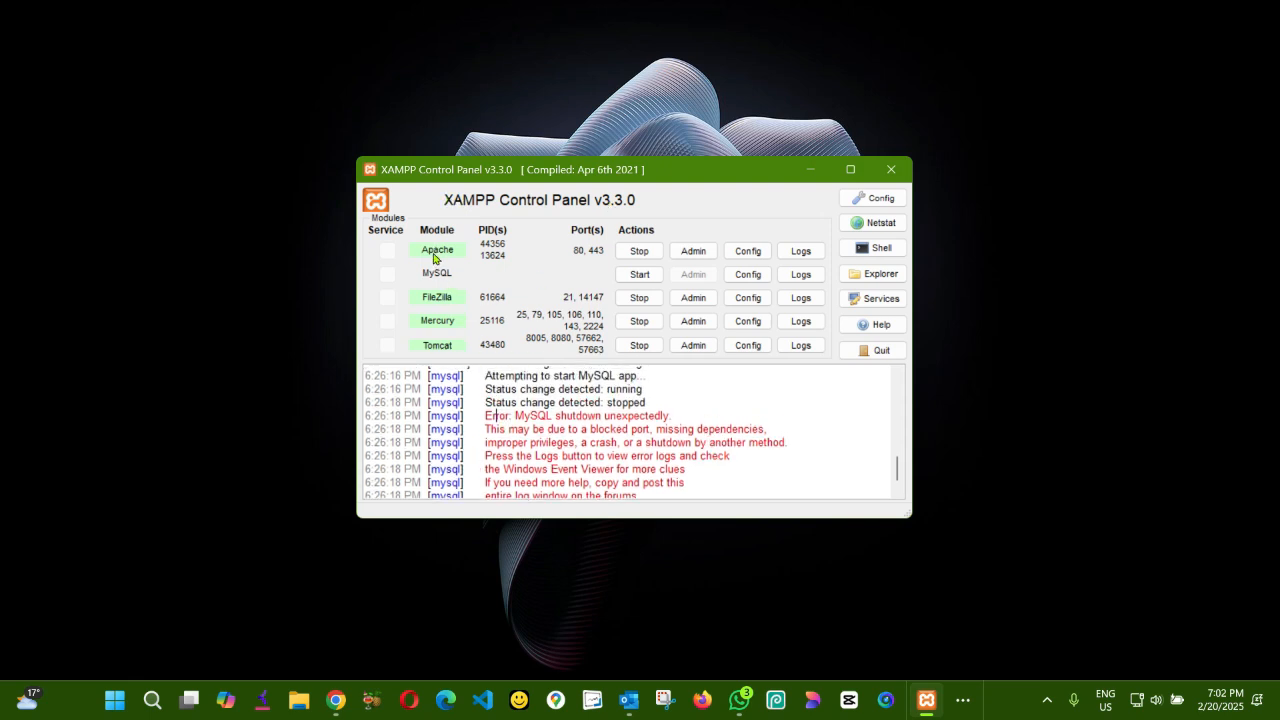
scroll(432, 320, up, 1)
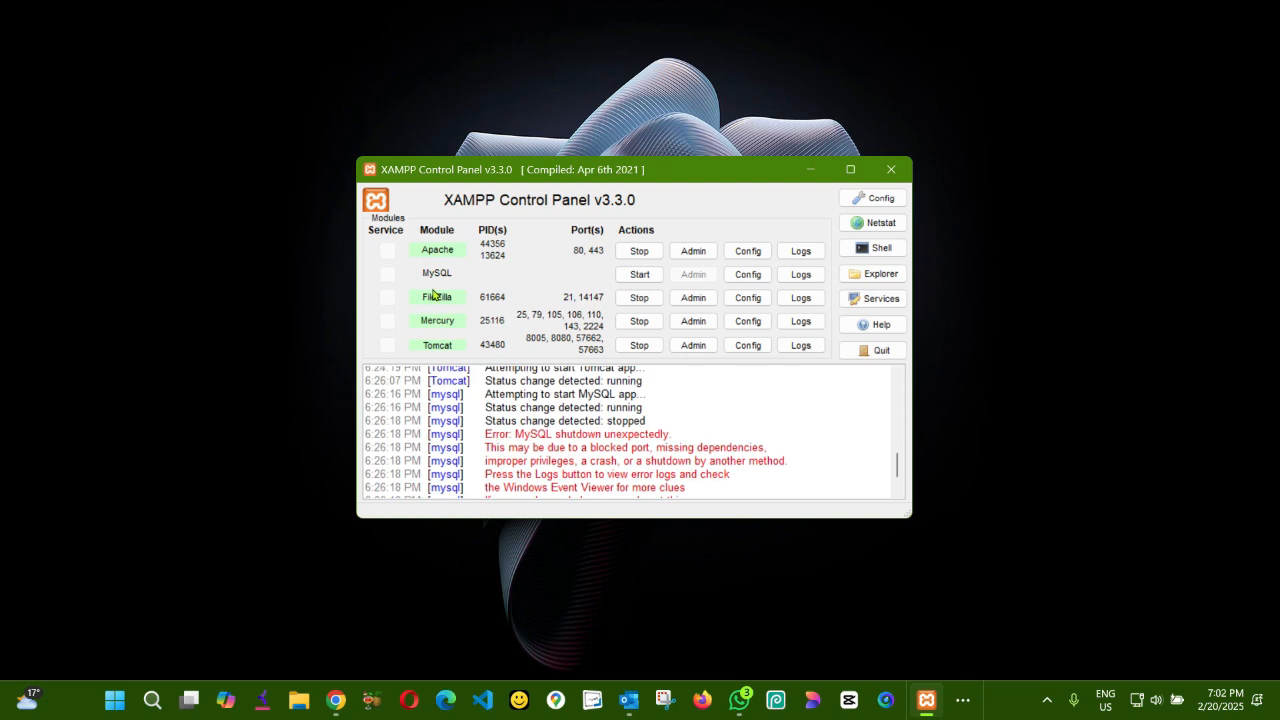
scroll(460, 320, down, 3)
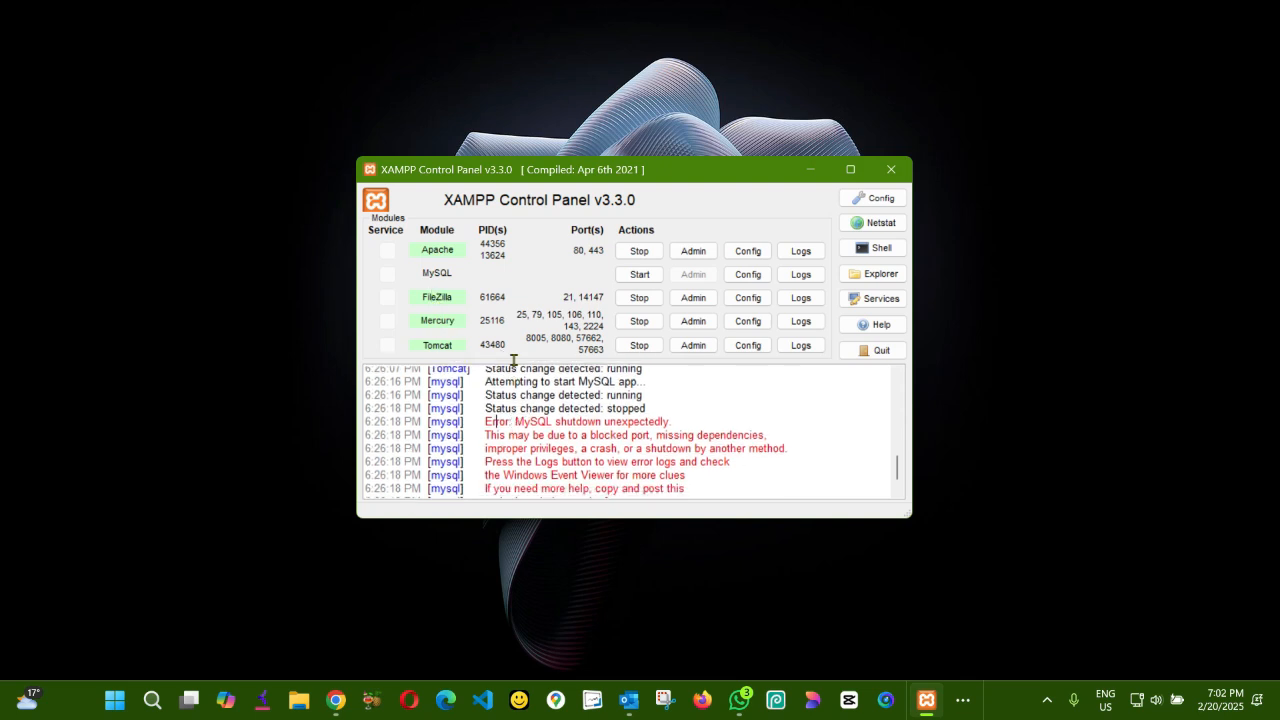
scroll(453, 300, down, 1)
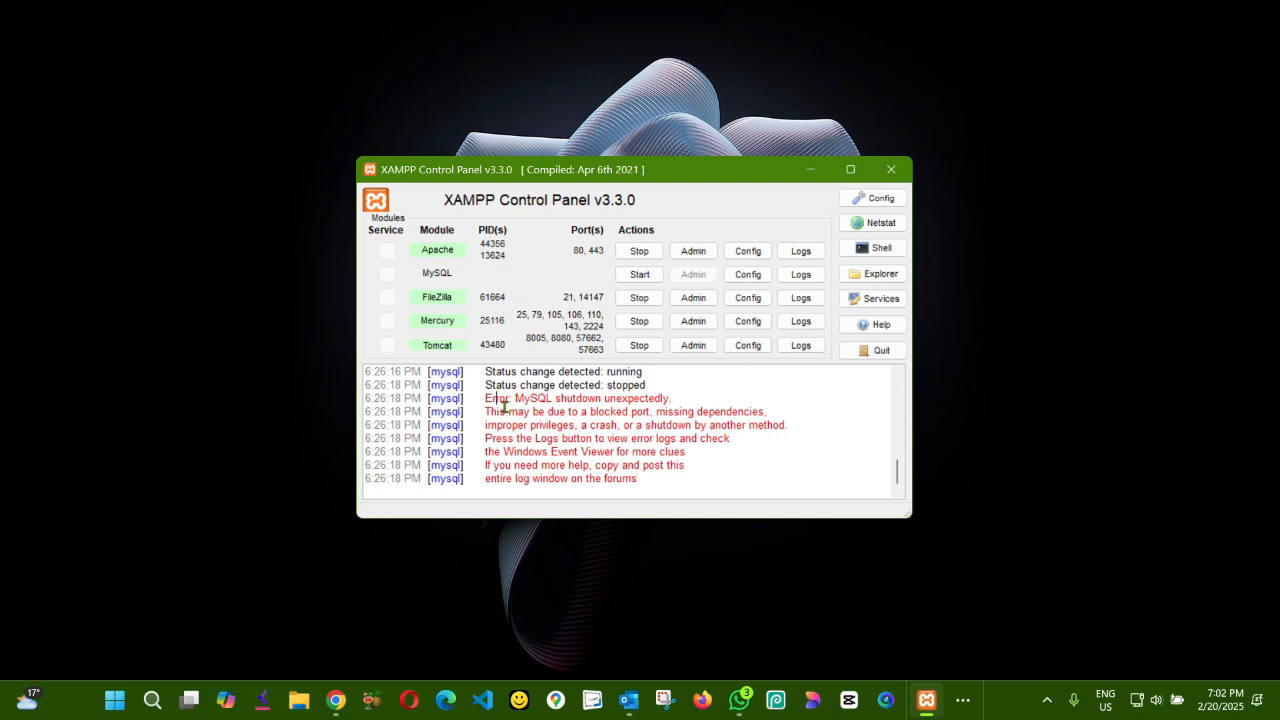
drag(484, 399, 674, 401)
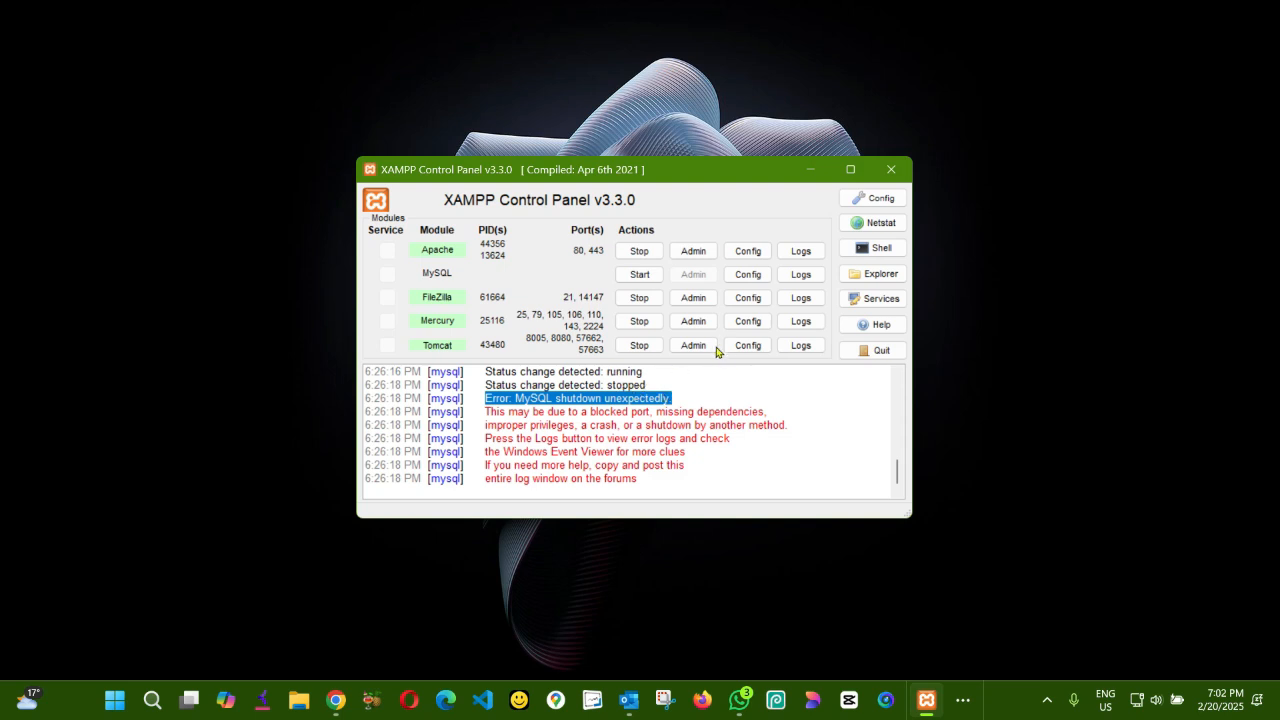
- Switch to File Explorer and open the mysql folder inside the xampp folder on drive C
click(297, 702)
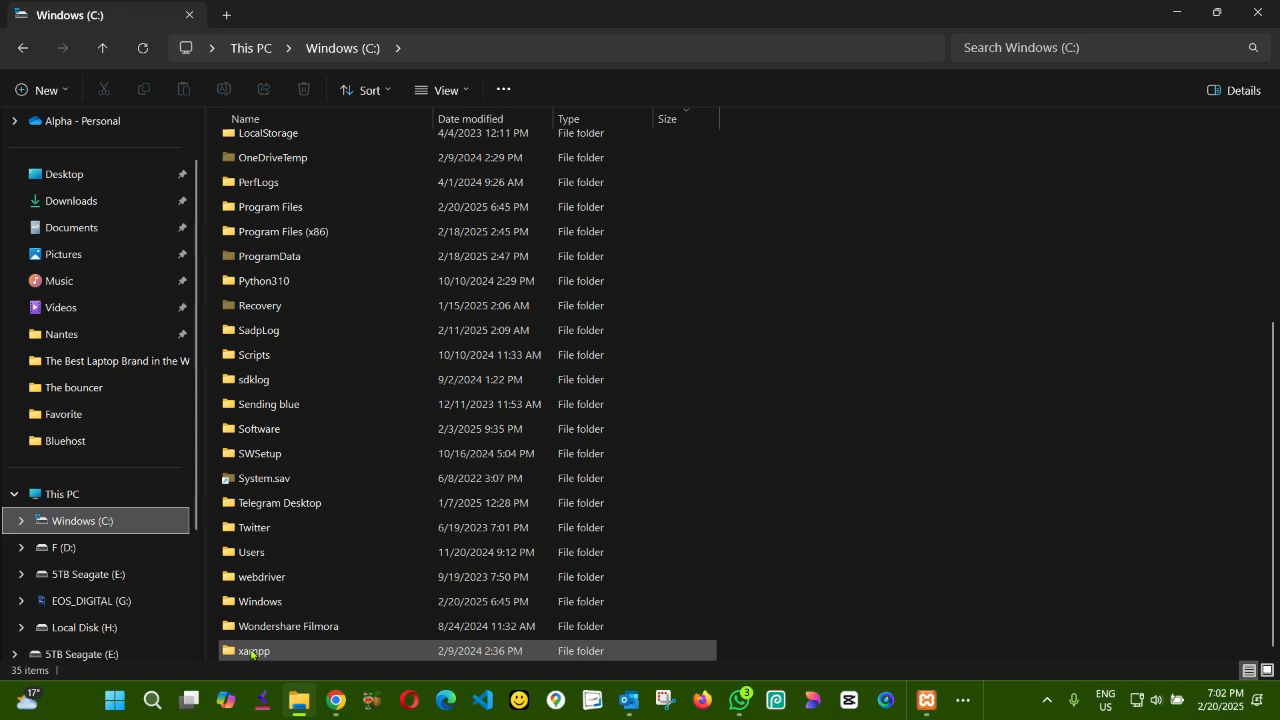
mouse_move(251, 654)
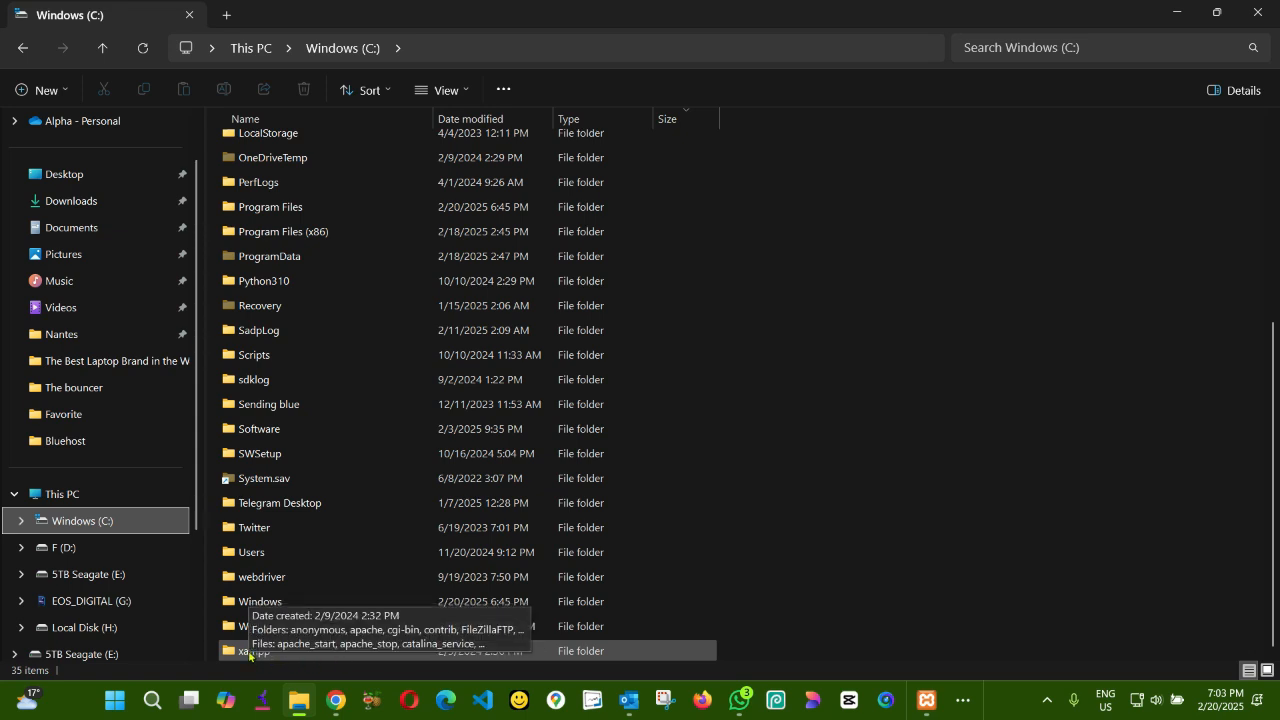
double_click(249, 655)
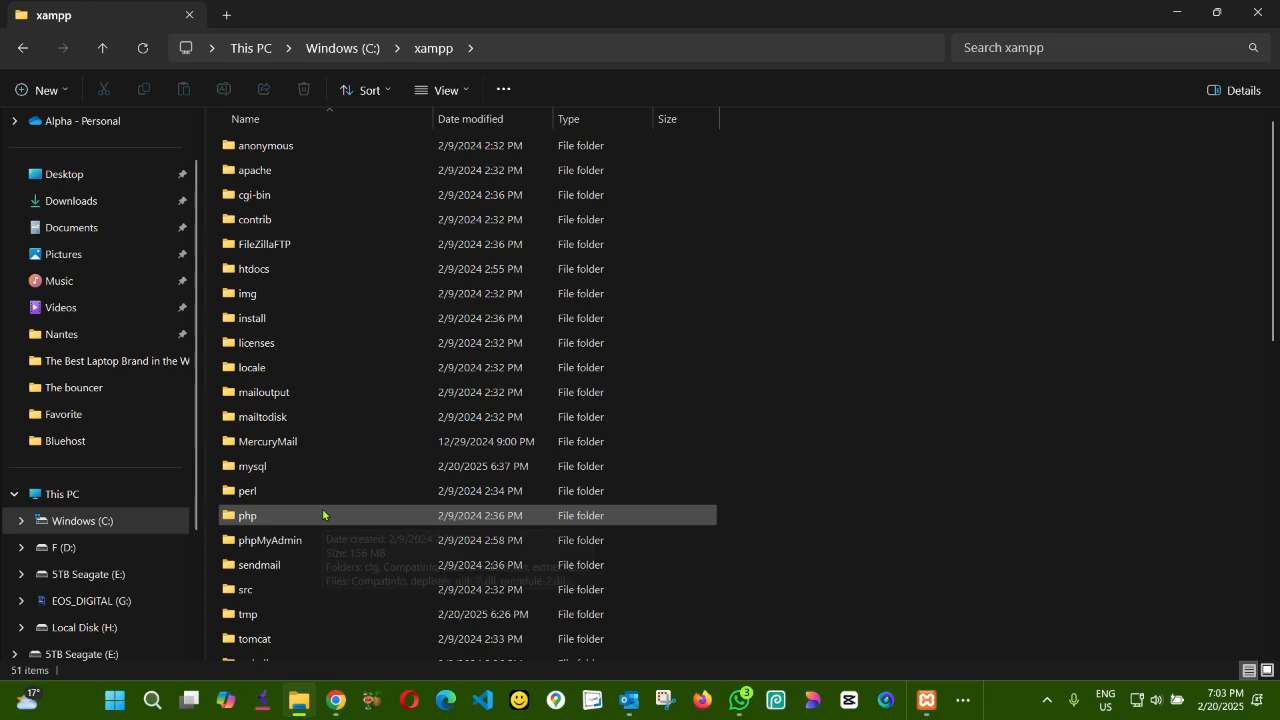
scroll(323, 515, down, 2)
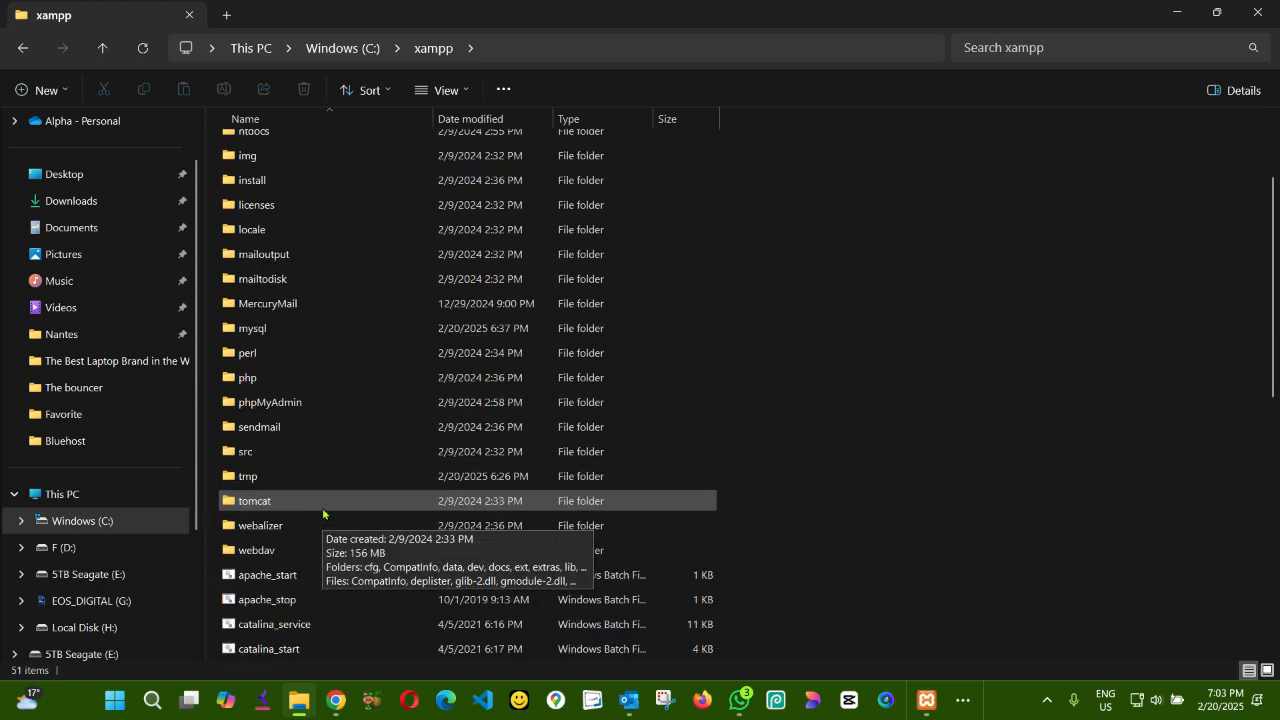
click(256, 331)
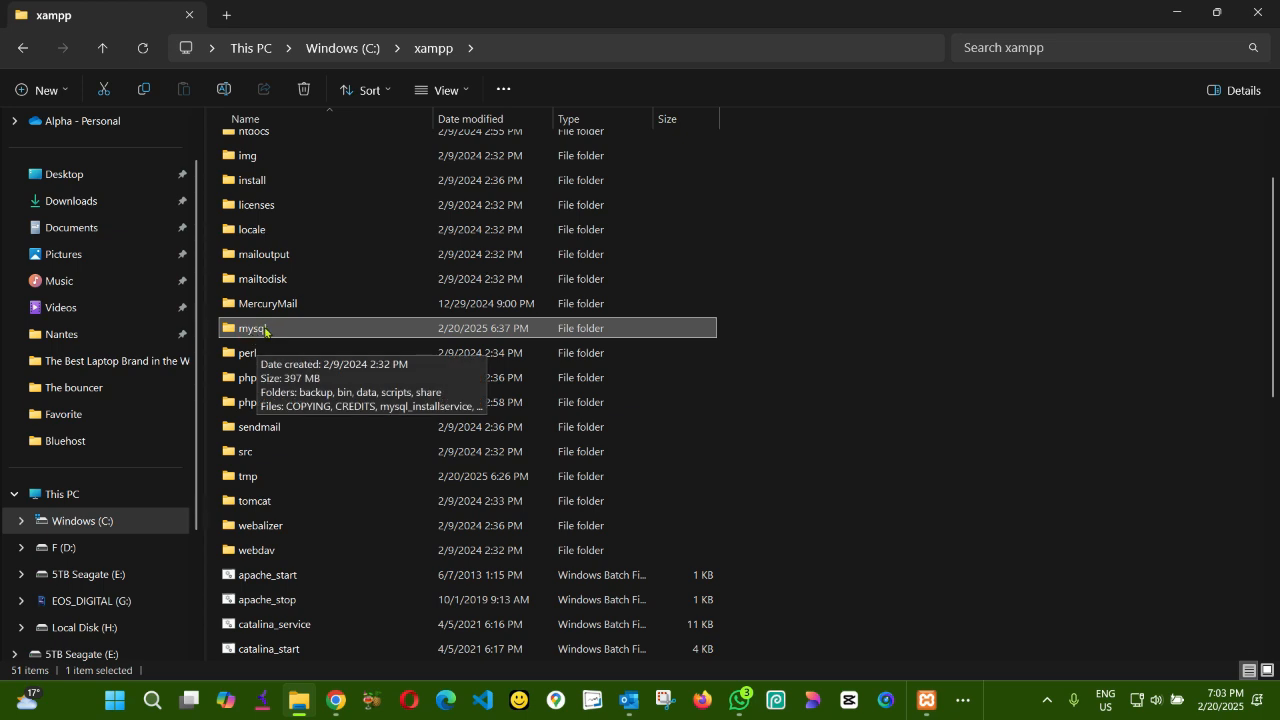
double_click(264, 330)
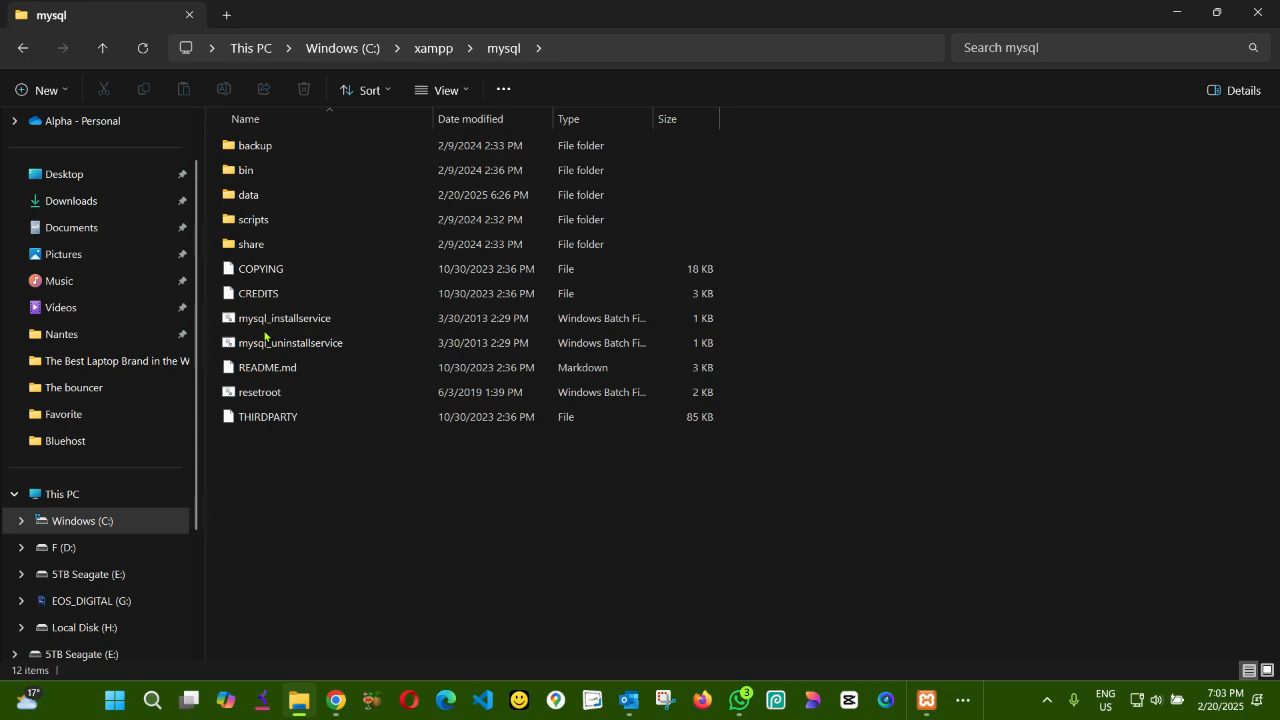
click(262, 328)
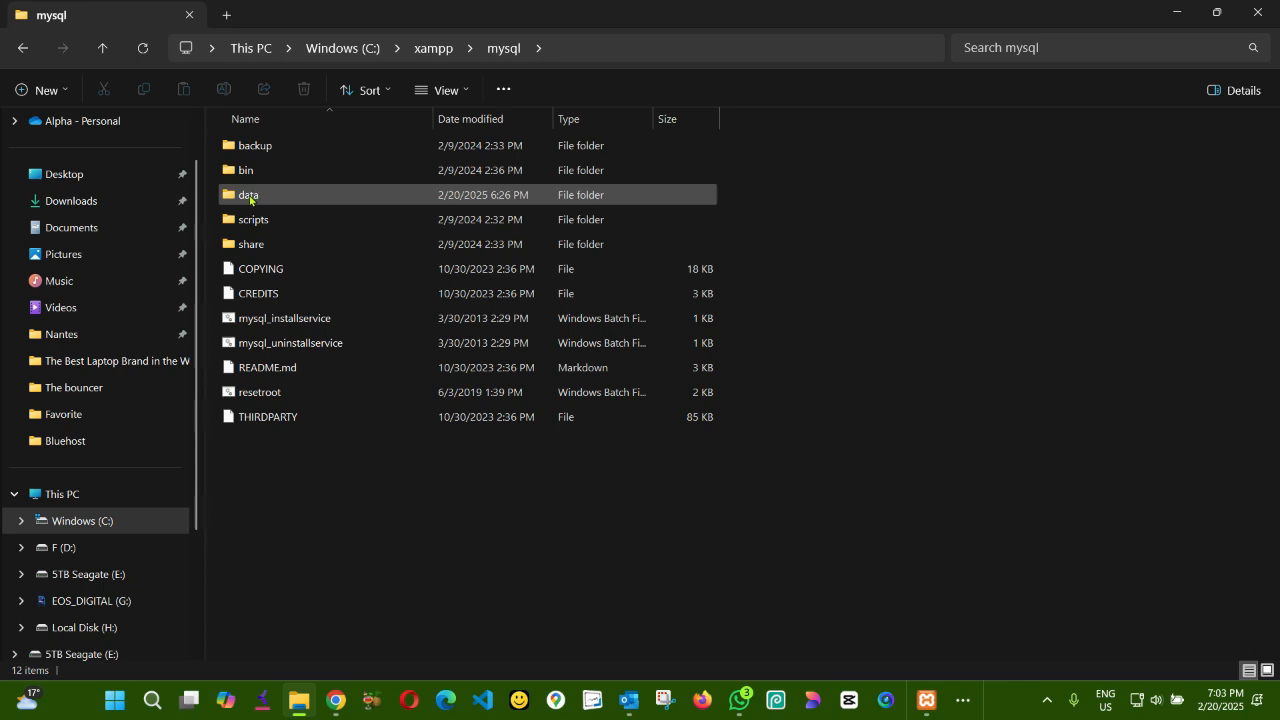
- Make a backup copy of the data folder within the mysql folder
click(250, 200)
drag(250, 200, 240, 470)
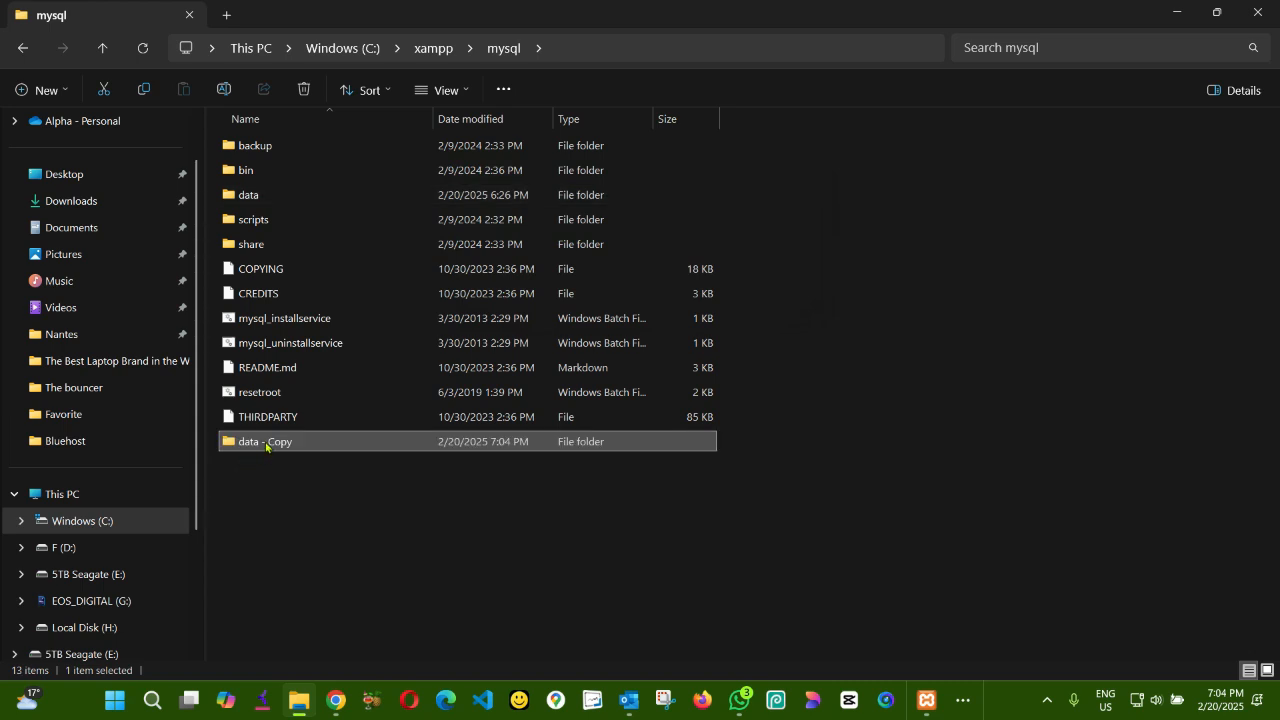
click(275, 479)
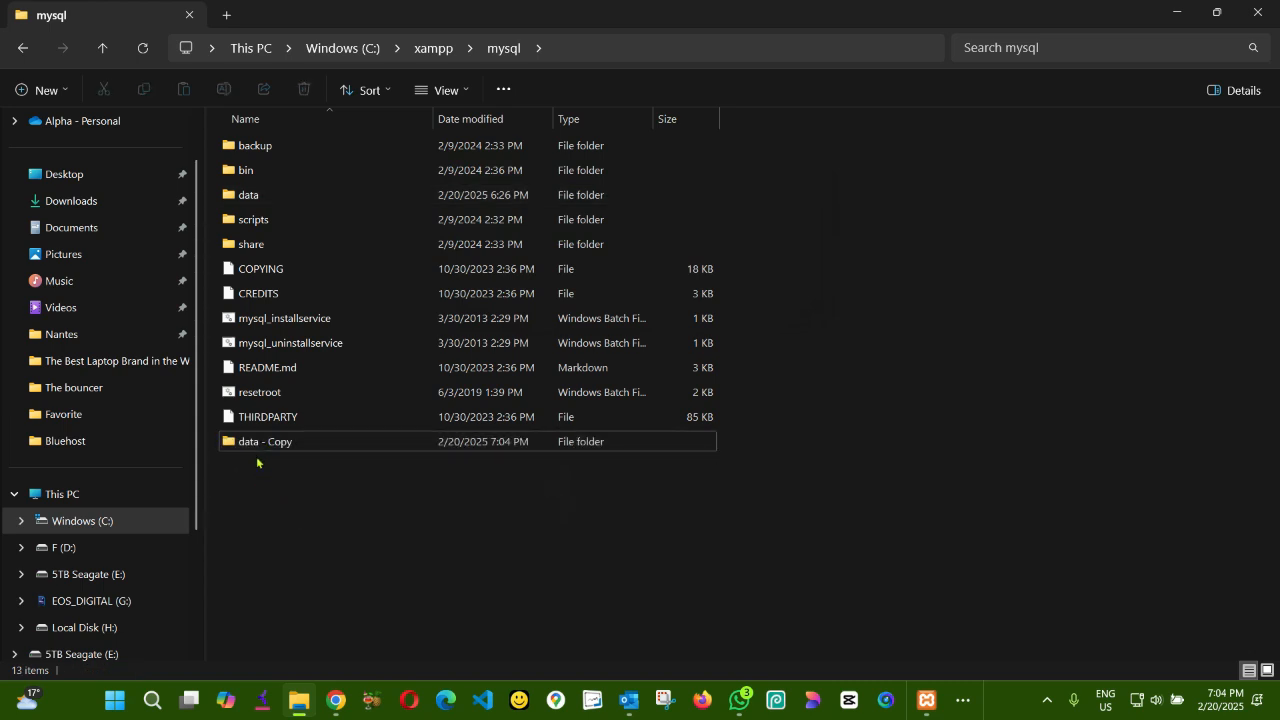
mouse_move(258, 447)
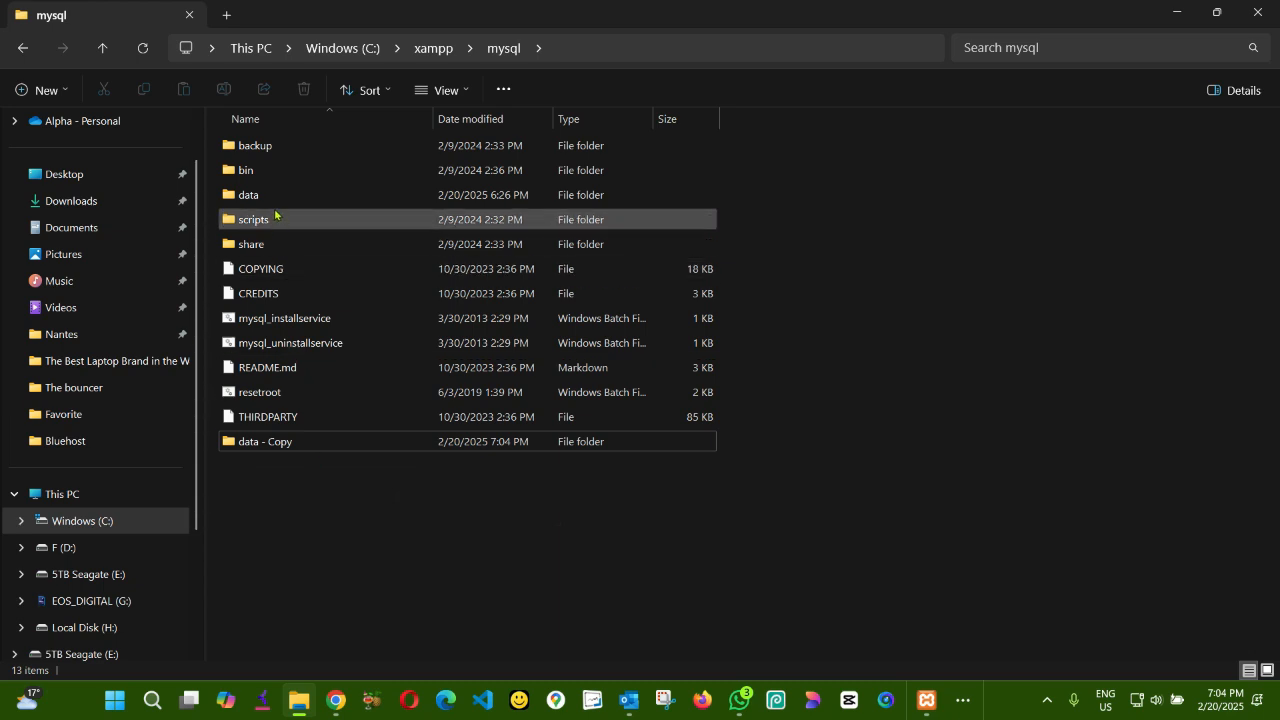
- Delete the mysql, performance_schema, phpmyadmin and test folders from the original data folder, keeping petites
mouse_move(248, 200)
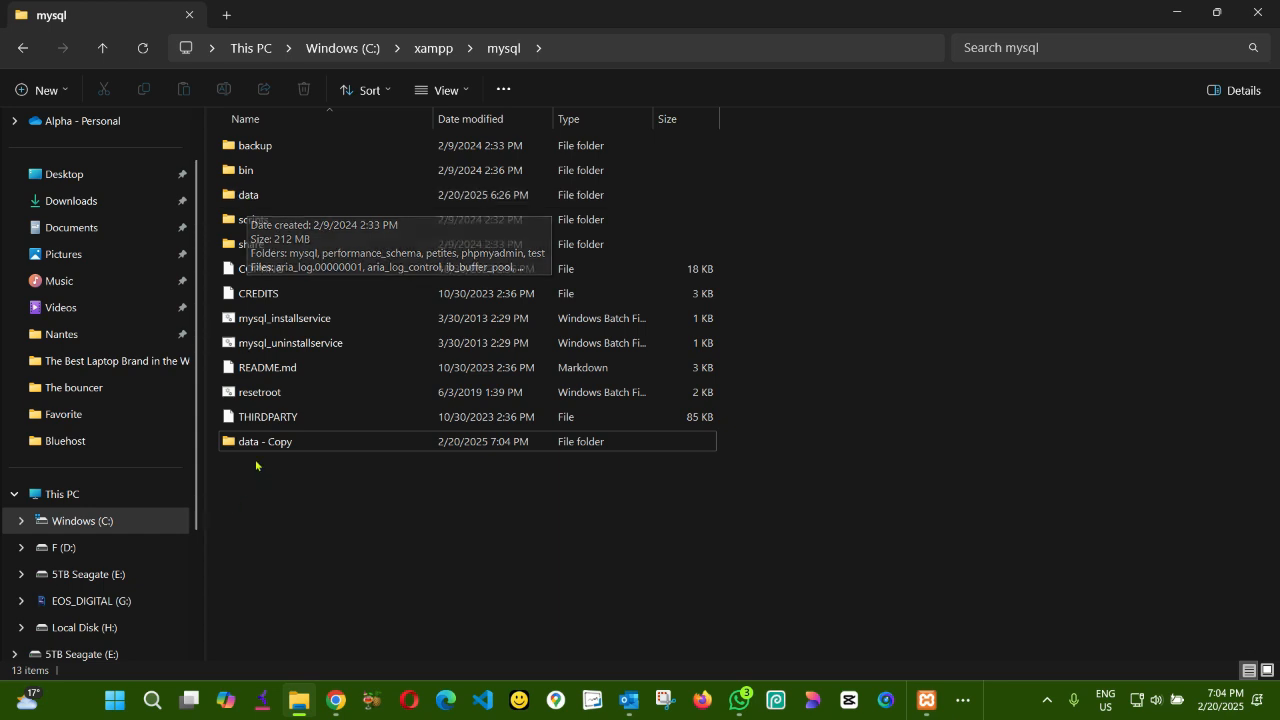
double_click(250, 197)
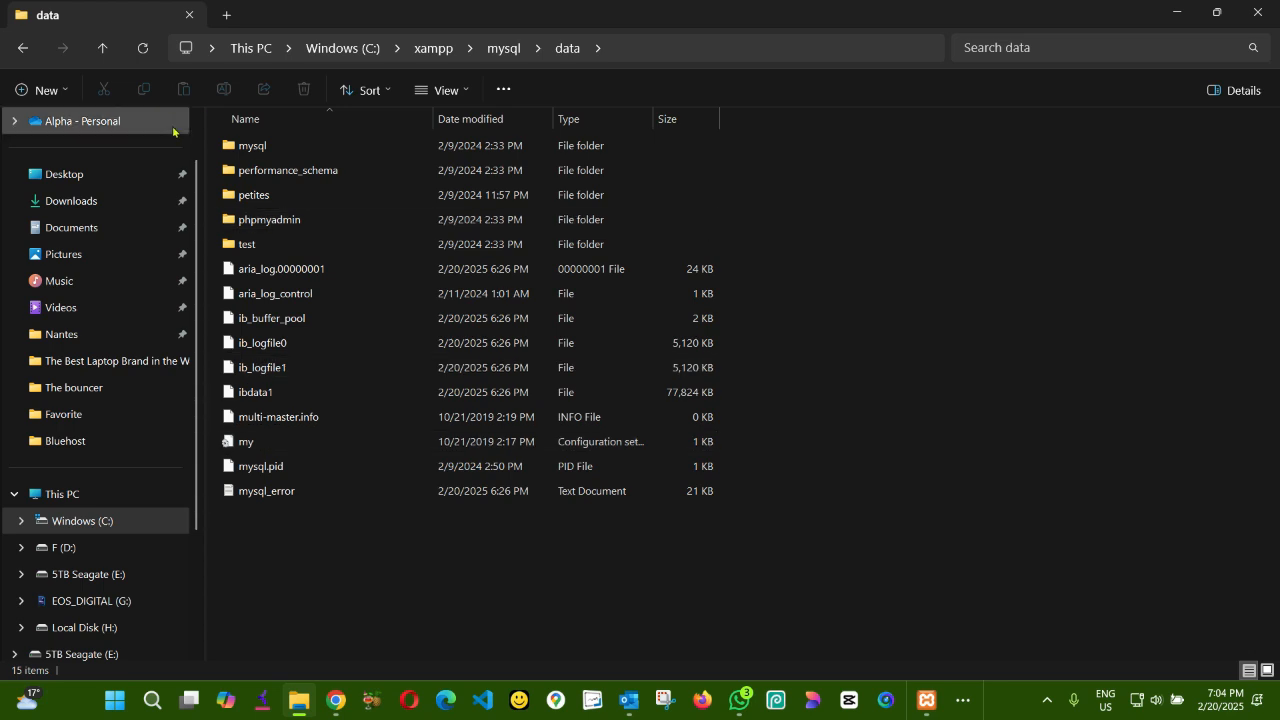
click(248, 202)
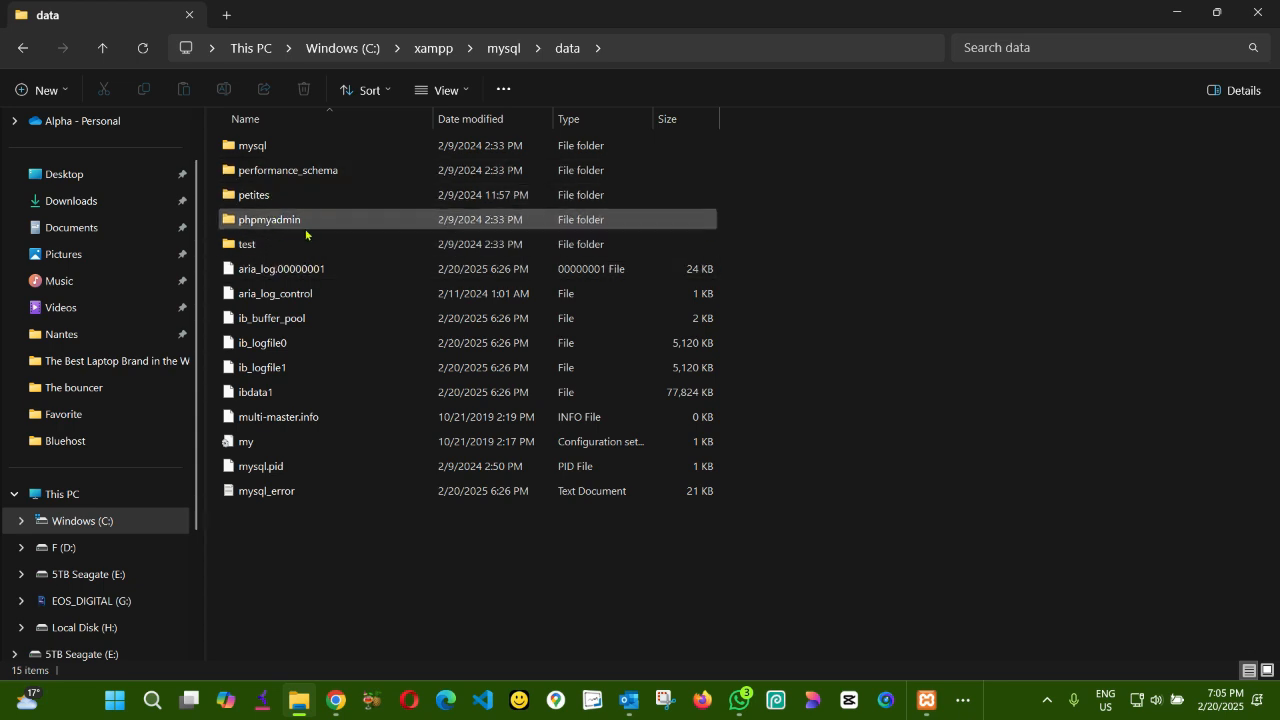
click(256, 150)
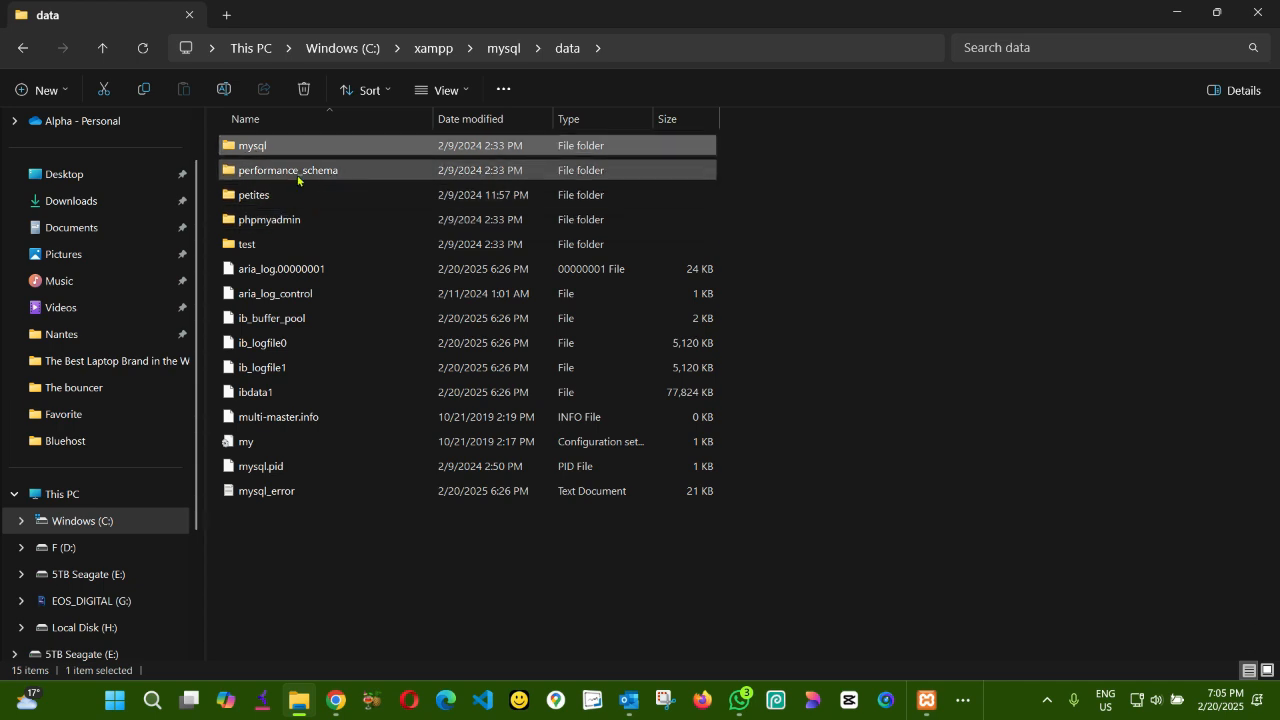
ctrl+click(297, 177)
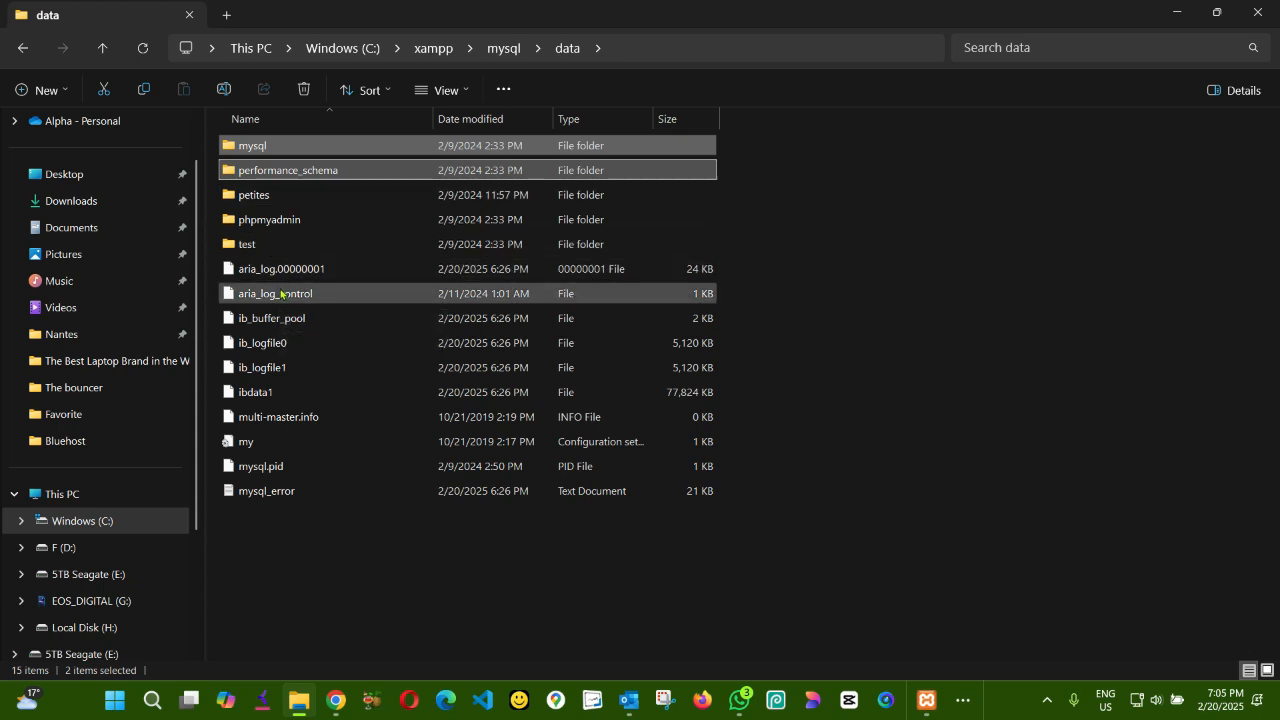
ctrl+click(289, 227)
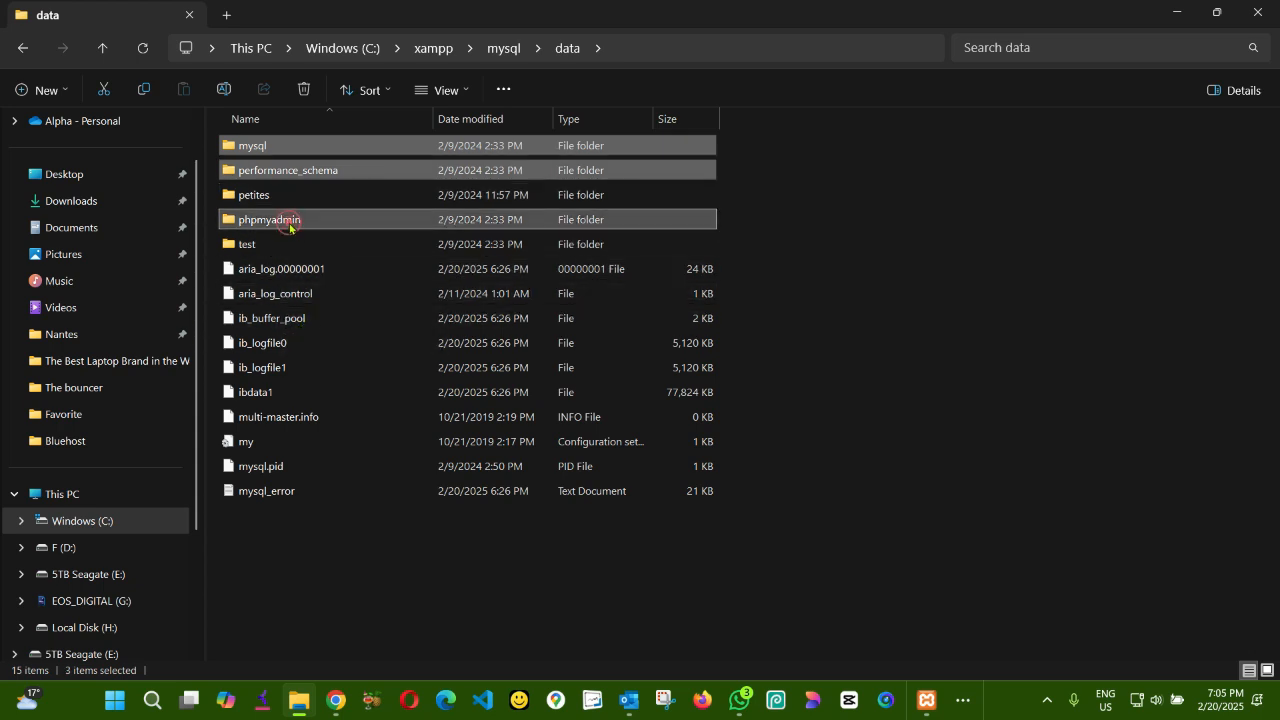
ctrl+click(245, 248)
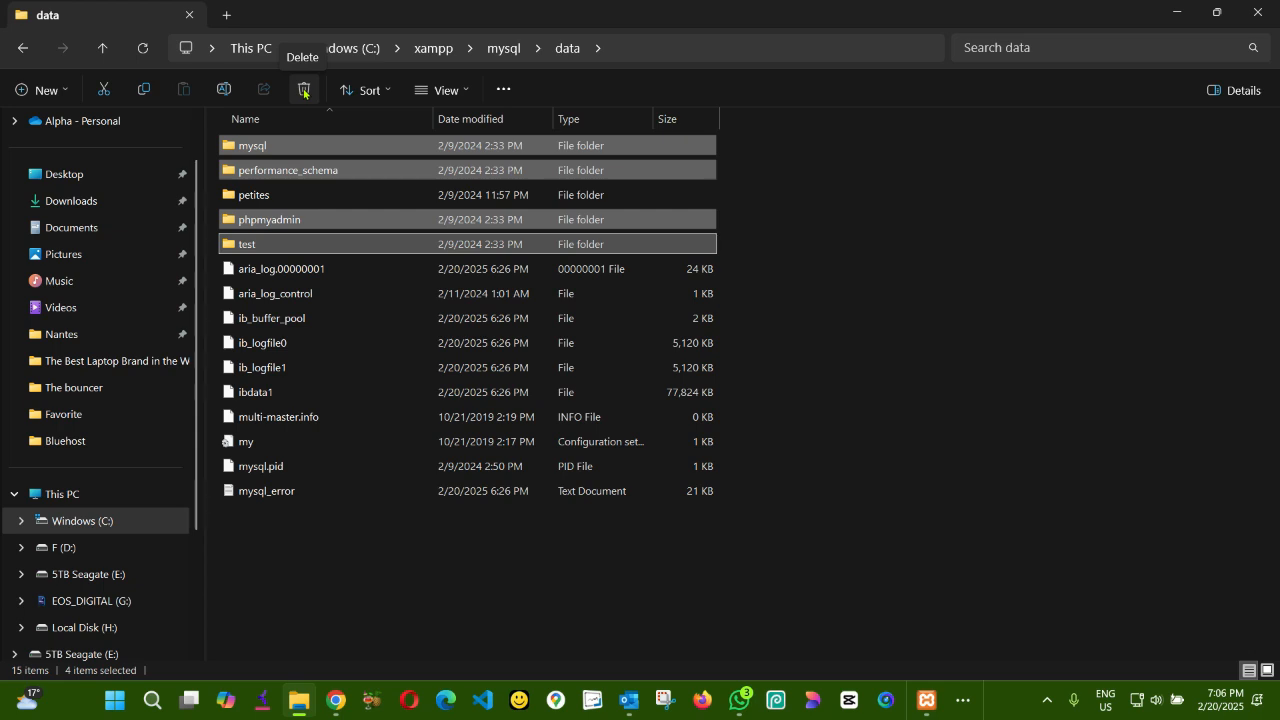
click(304, 92)
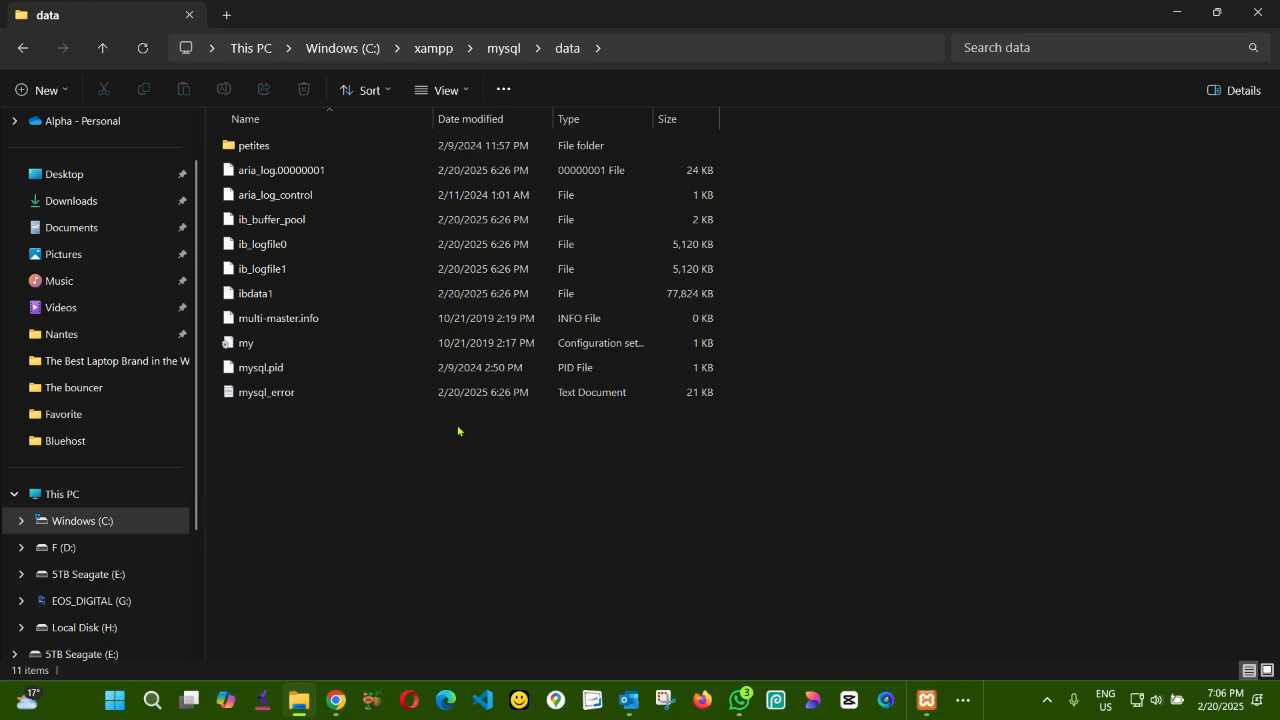
- Delete all loose files in the data folder except ibdata1
click(279, 420)
drag(279, 420, 258, 168)
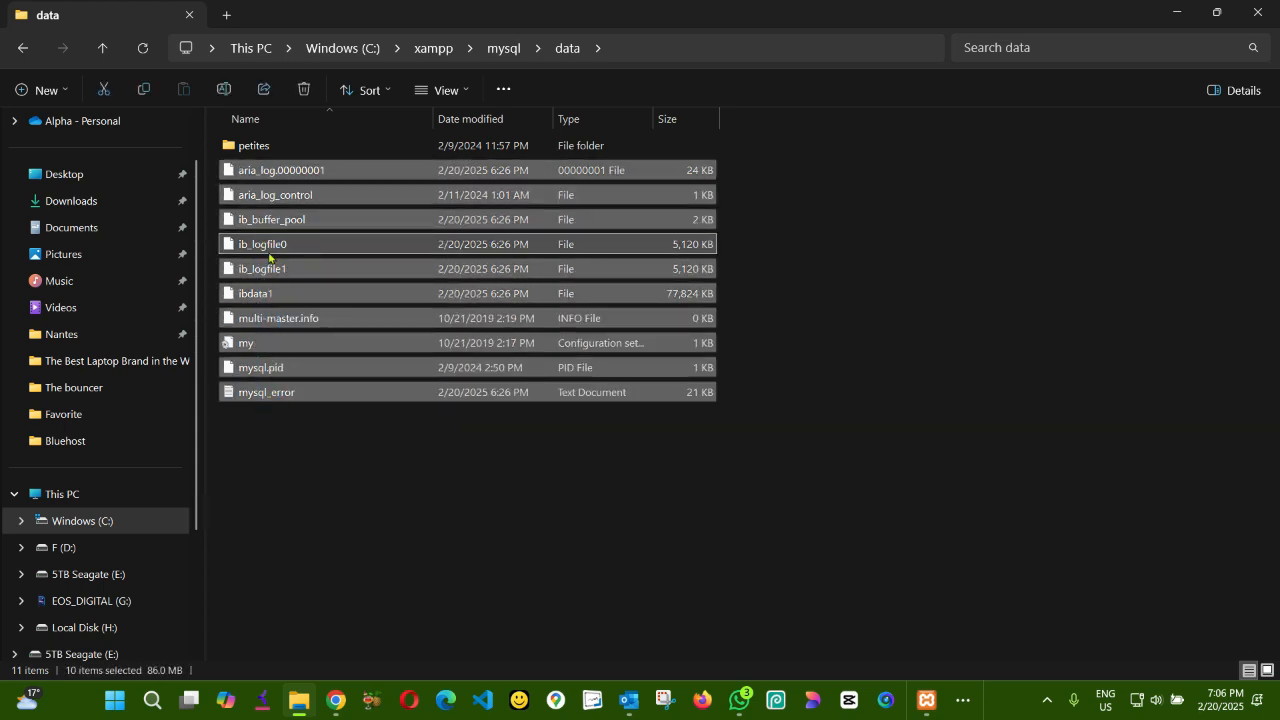
ctrl+click(257, 293)
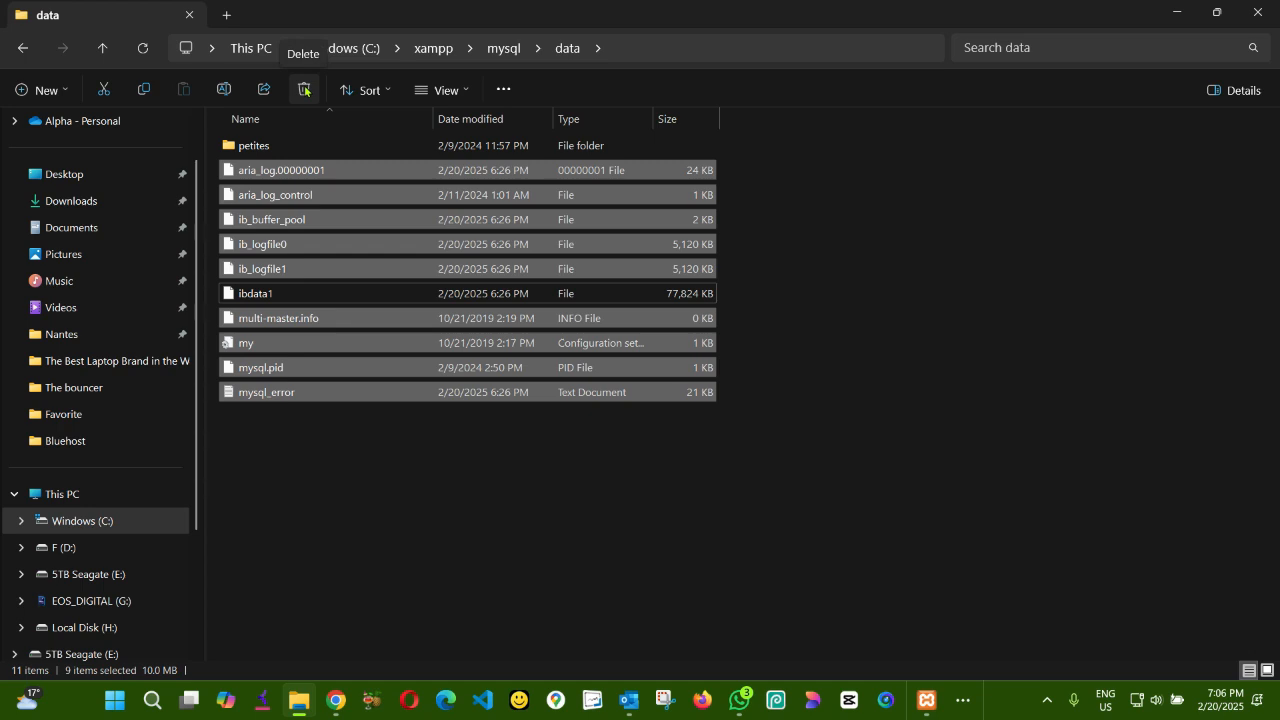
click(305, 90)
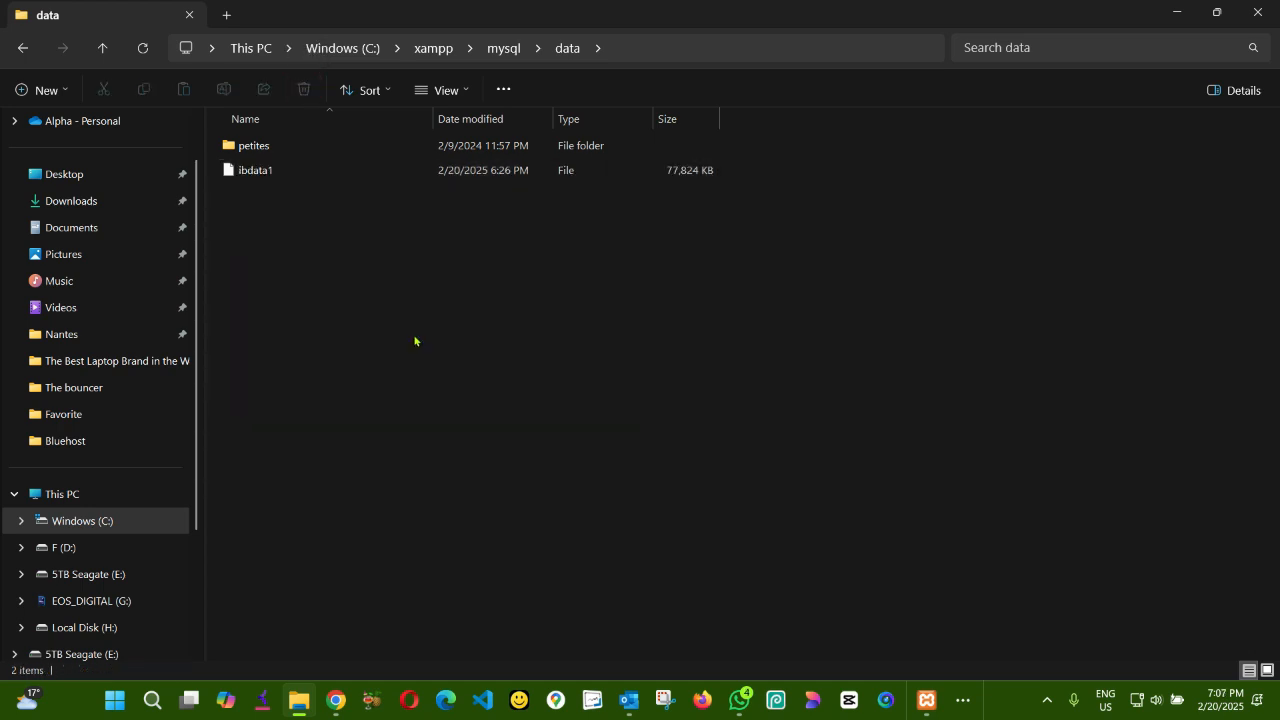
- Copy everything except ibdata1 from the mysql backup folder and return to the mysql folder
click(503, 49)
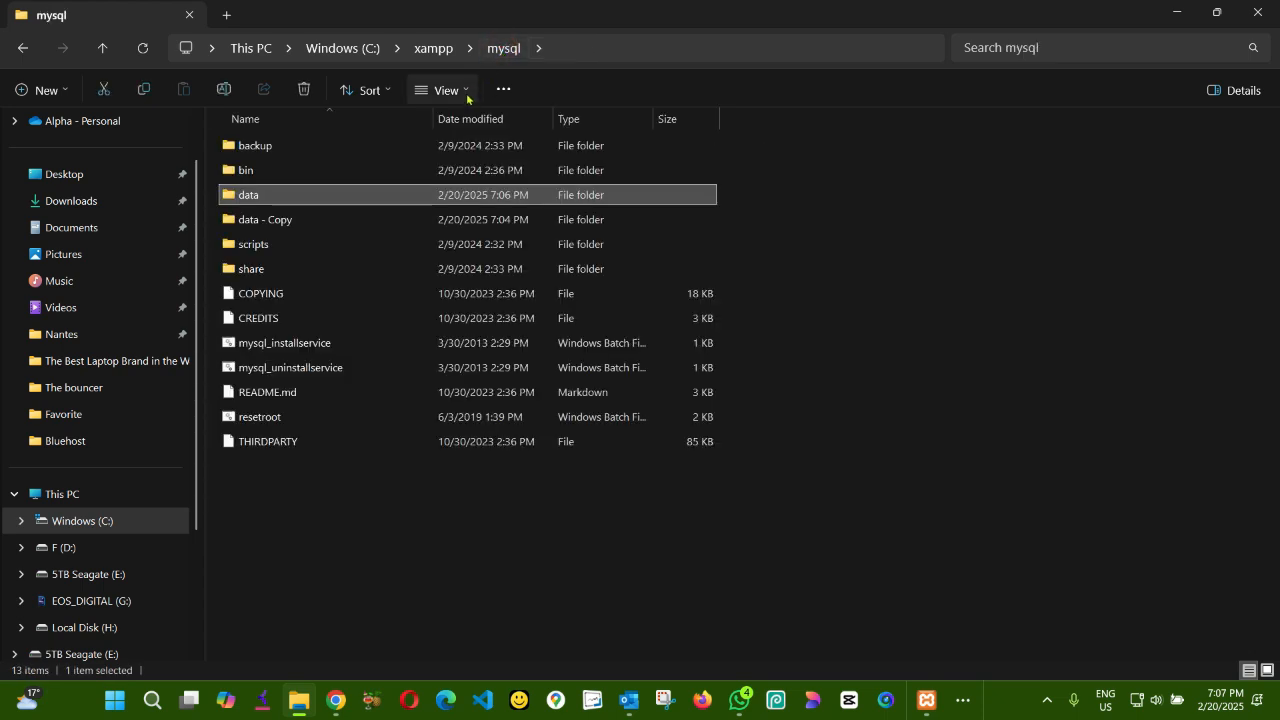
click(277, 151)
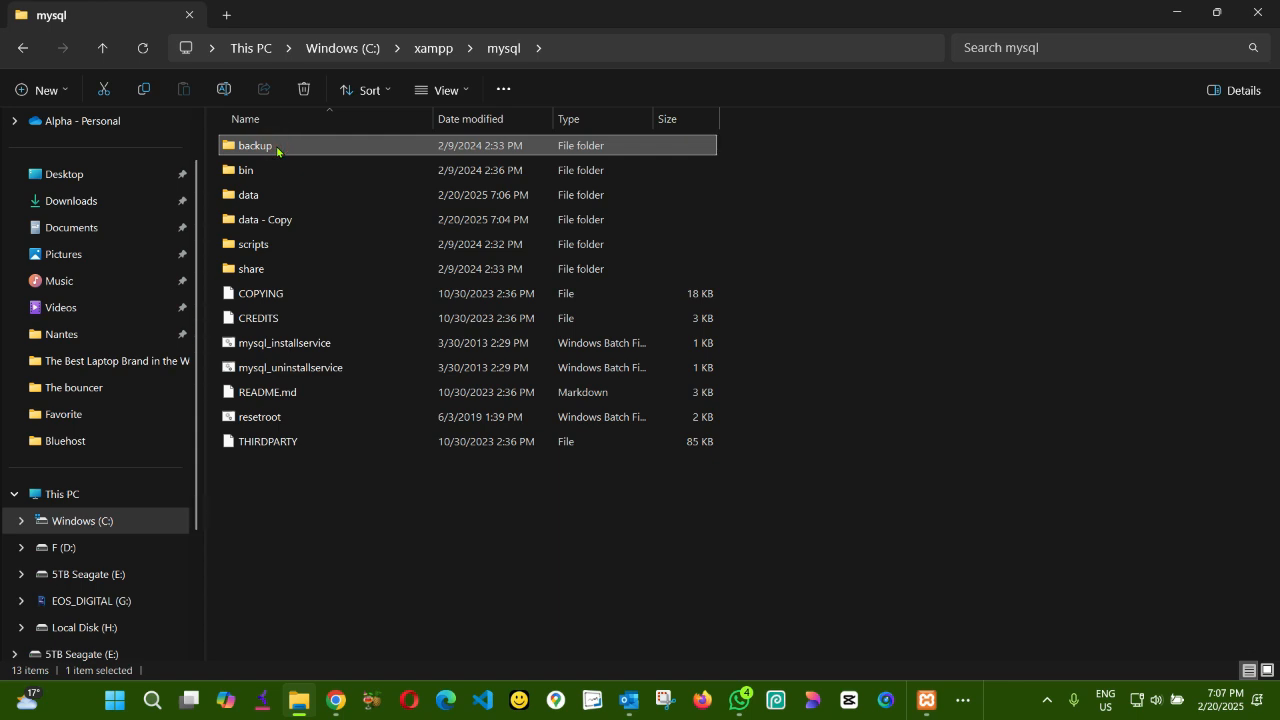
double_click(277, 149)
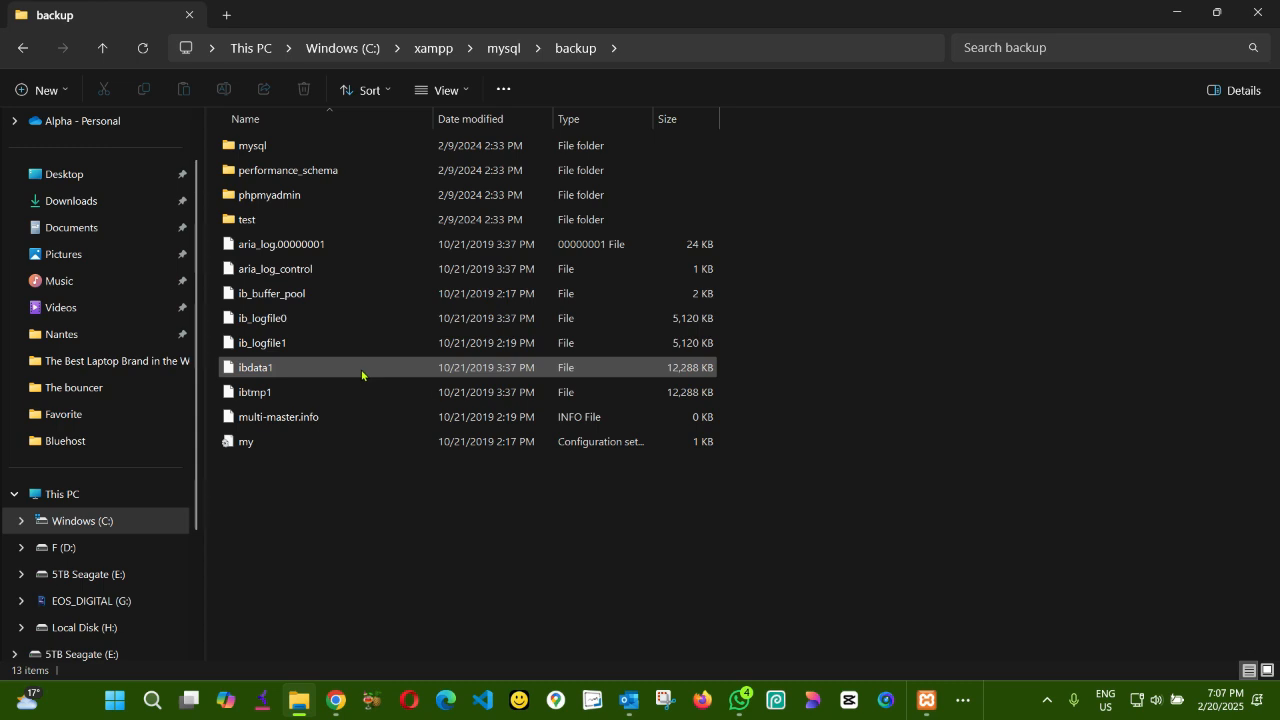
click(343, 470)
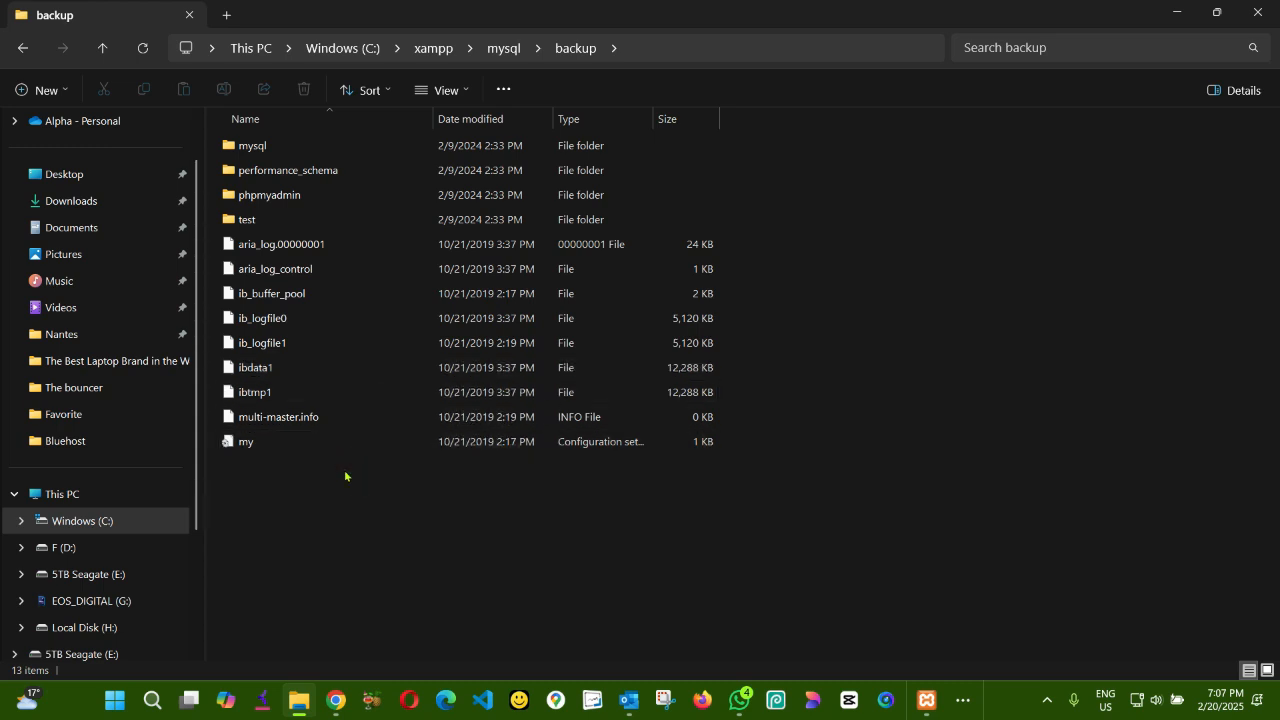
key(ctrl+a)
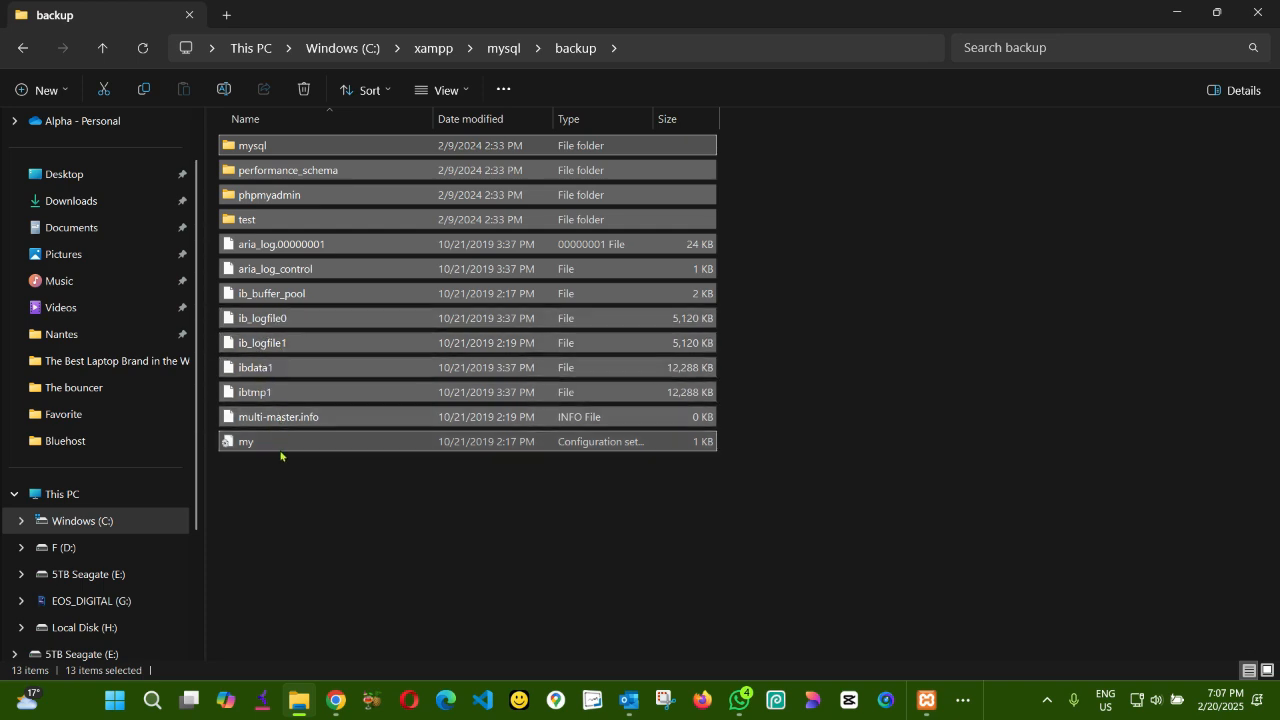
ctrl+click(255, 370)
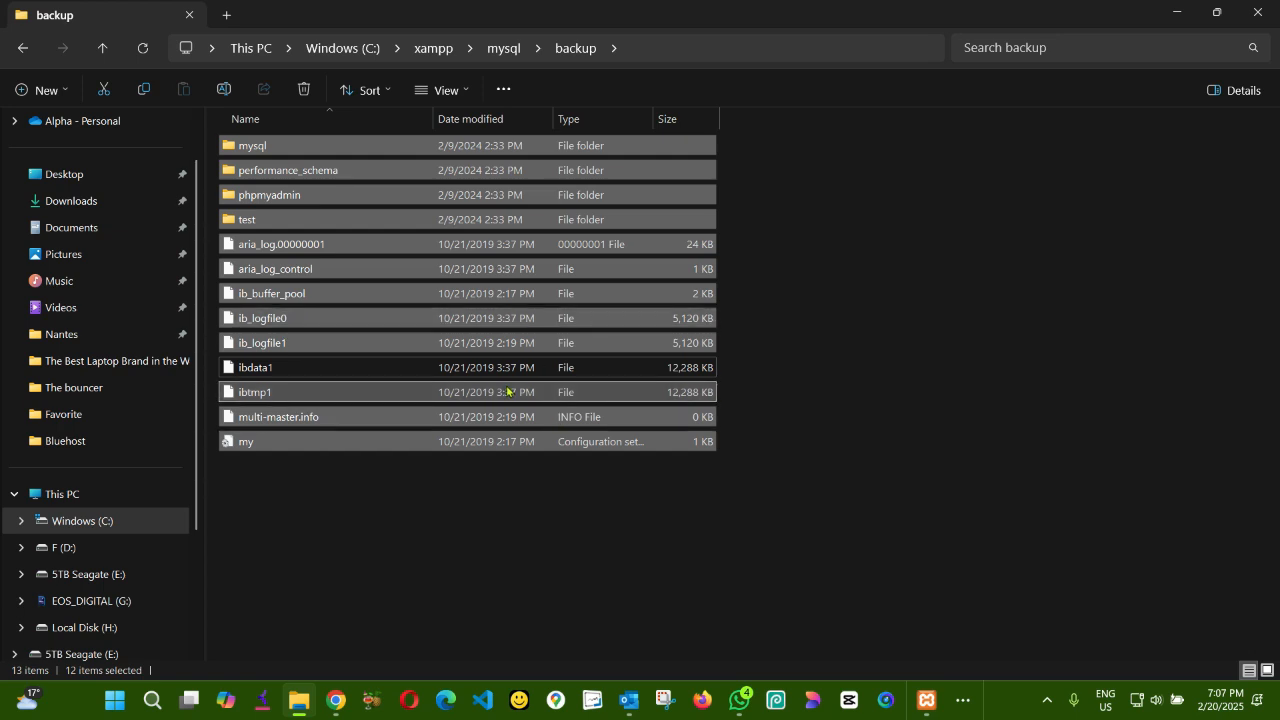
right_click(348, 272)
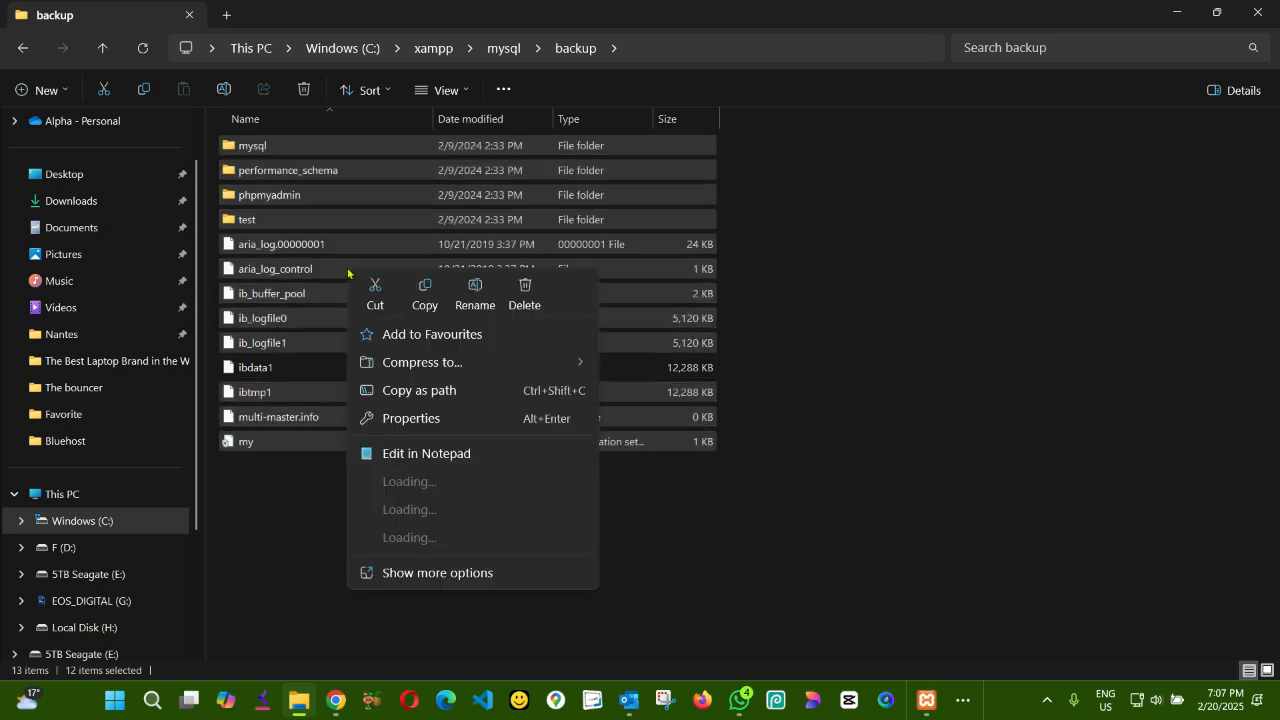
click(426, 294)
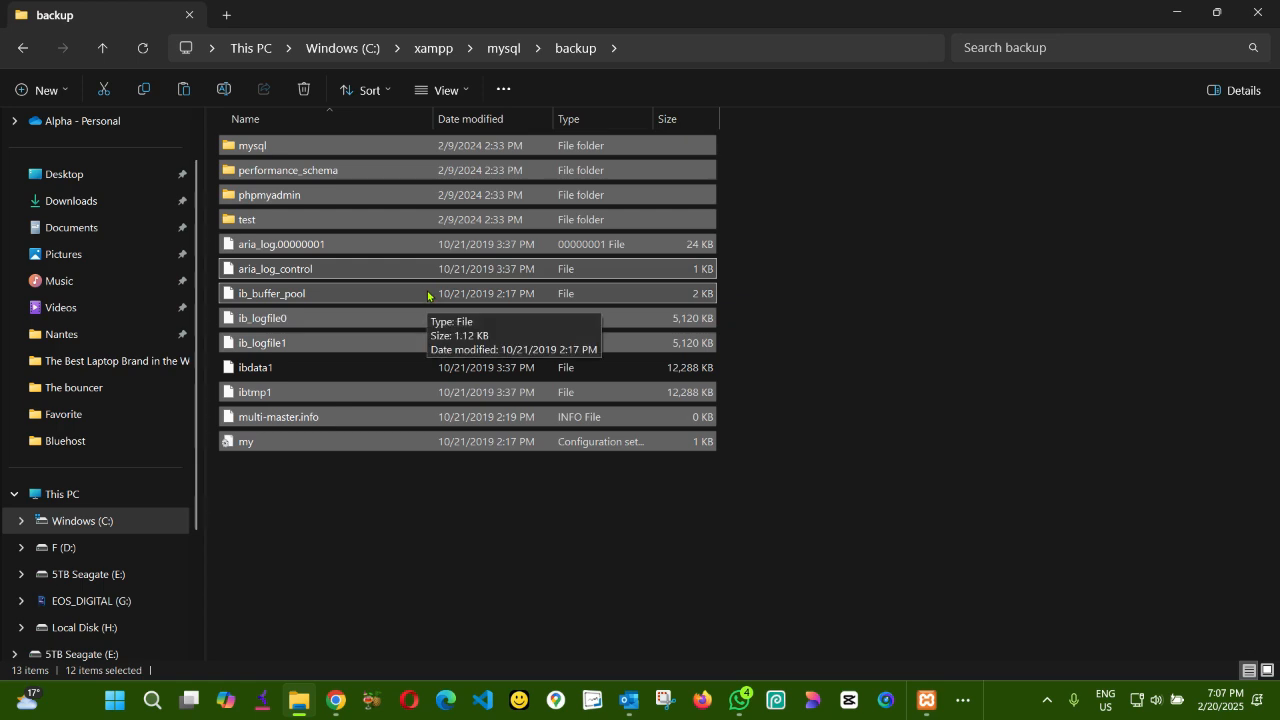
click(499, 50)
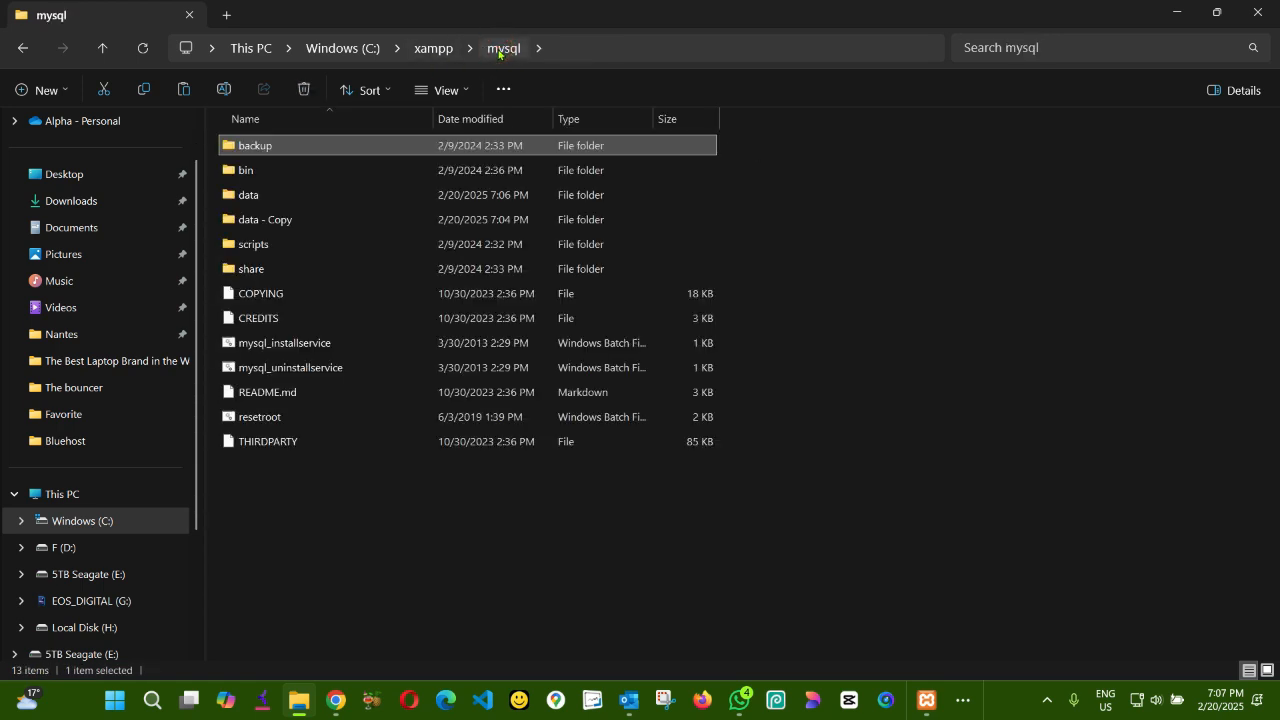
- Paste the copied backup folders and files into the data folder inside the mysql folder, alongside petites and ibdata1
click(250, 197)
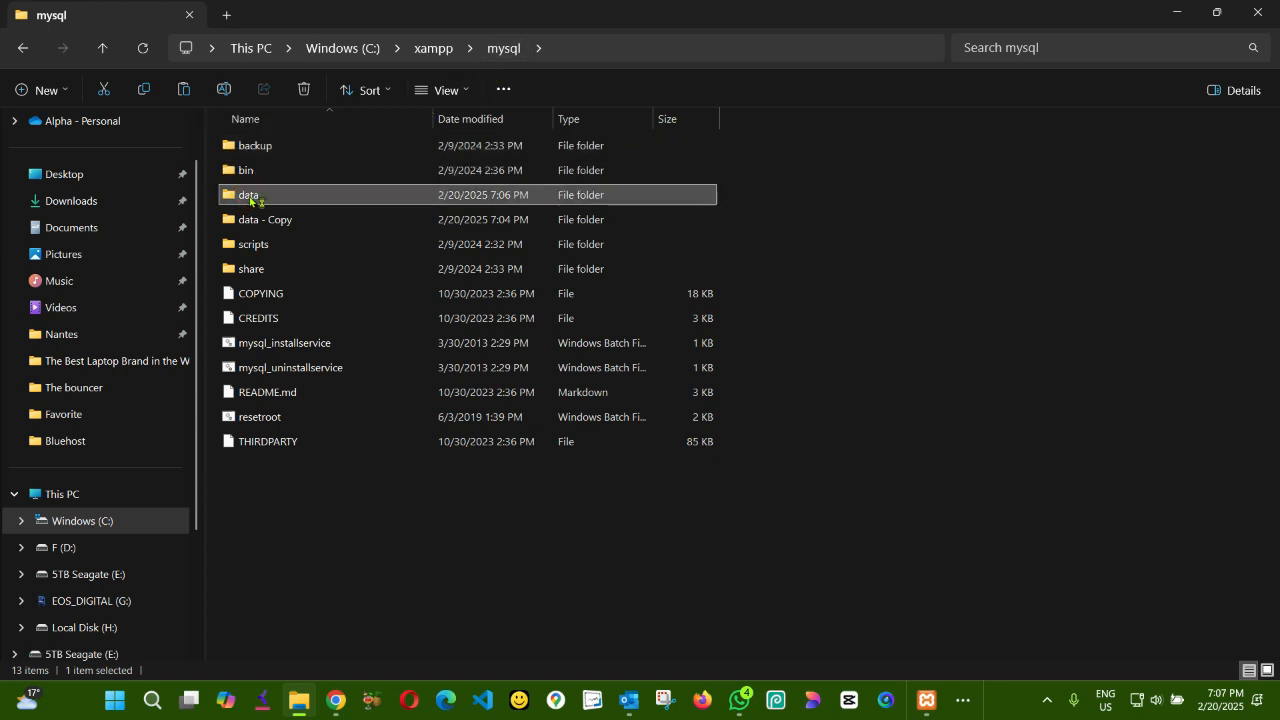
double_click(250, 199)
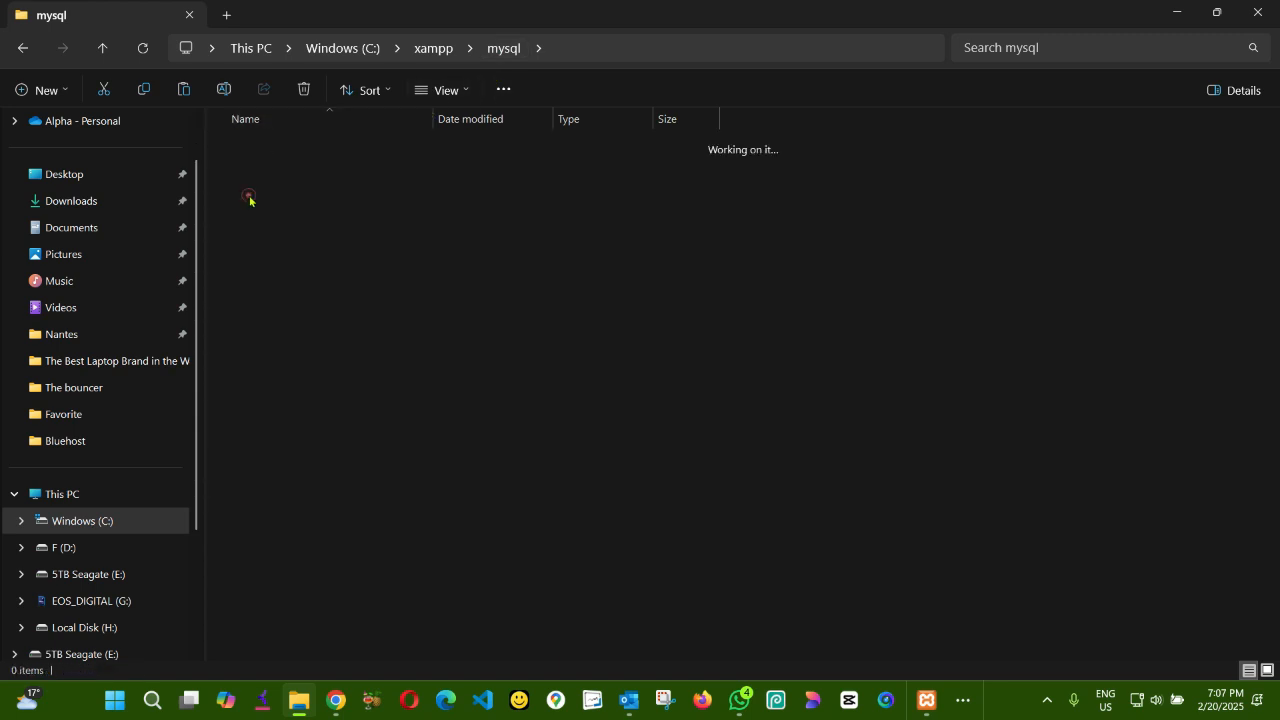
right_click(325, 222)
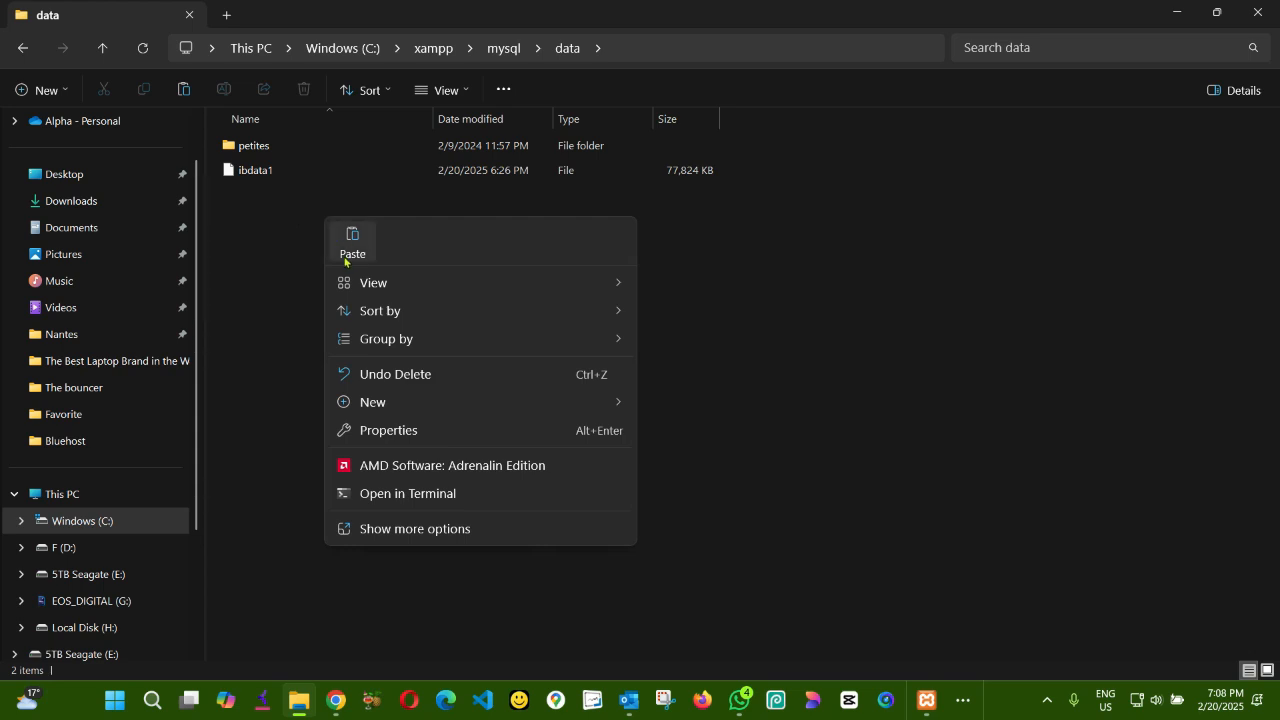
click(357, 250)
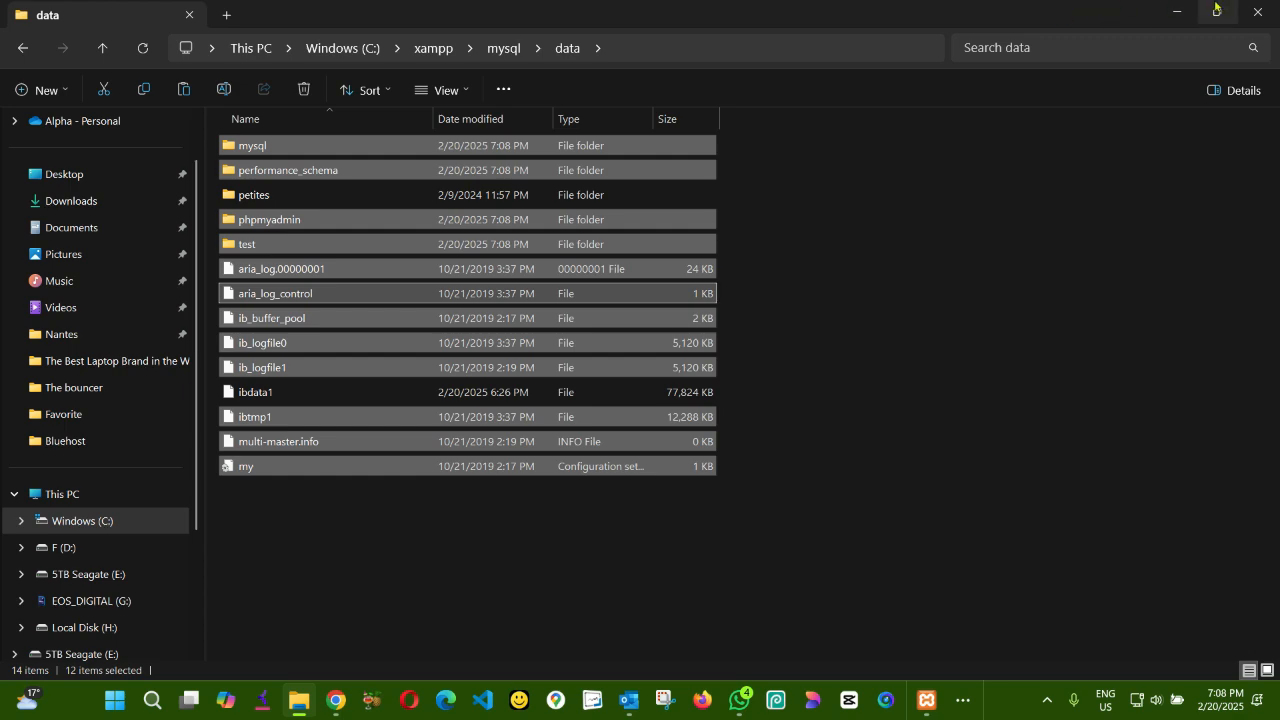
- Close the data folder window and start the MySQL module in the XAMPP Control Panel
click(1260, 13)
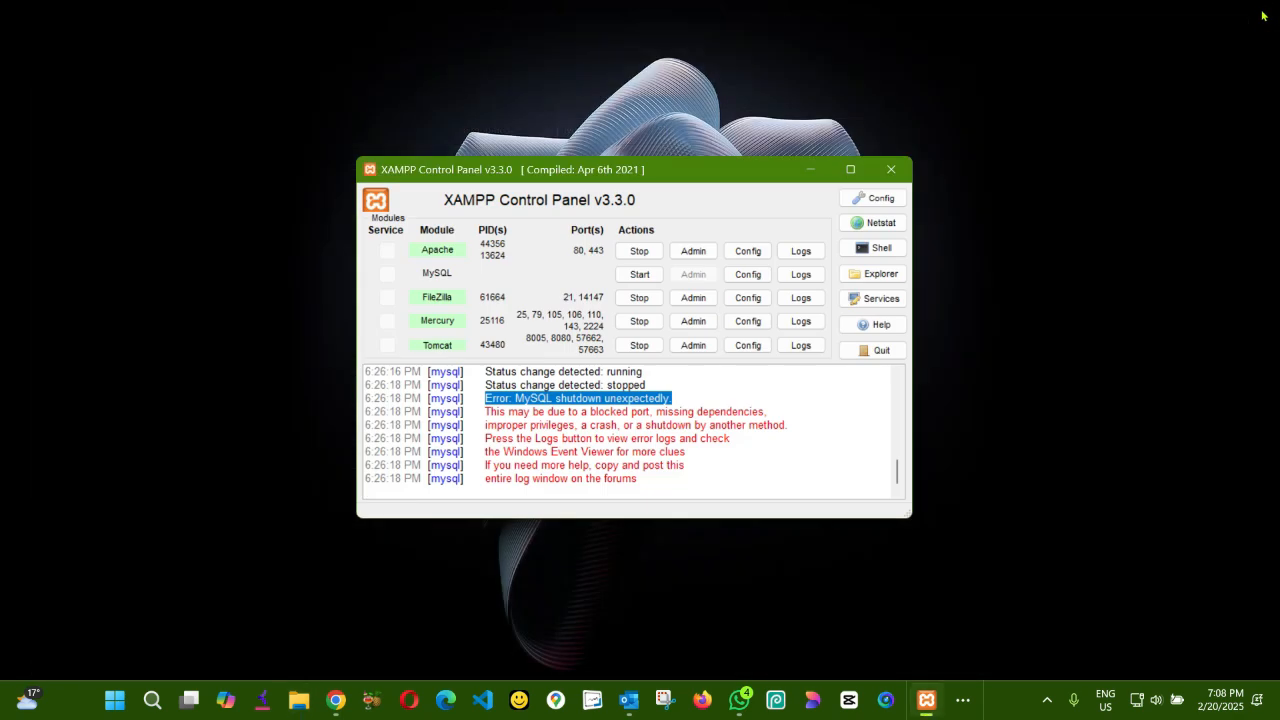
click(636, 278)
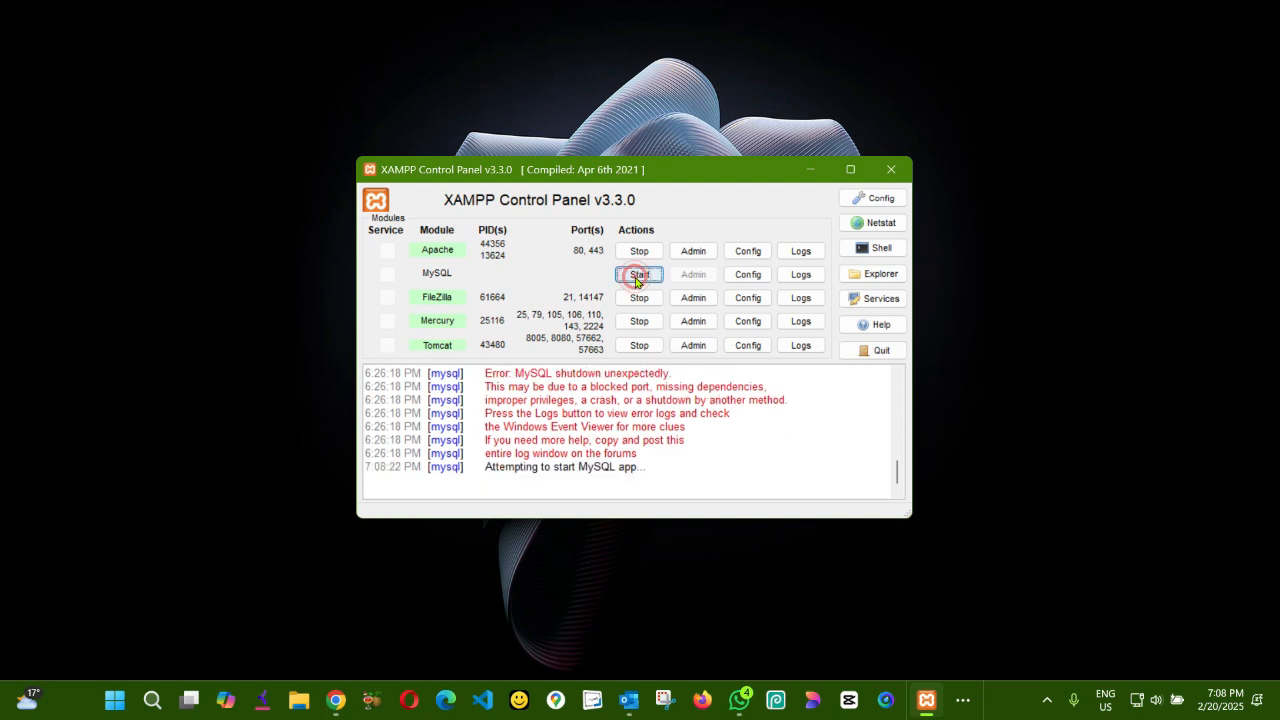